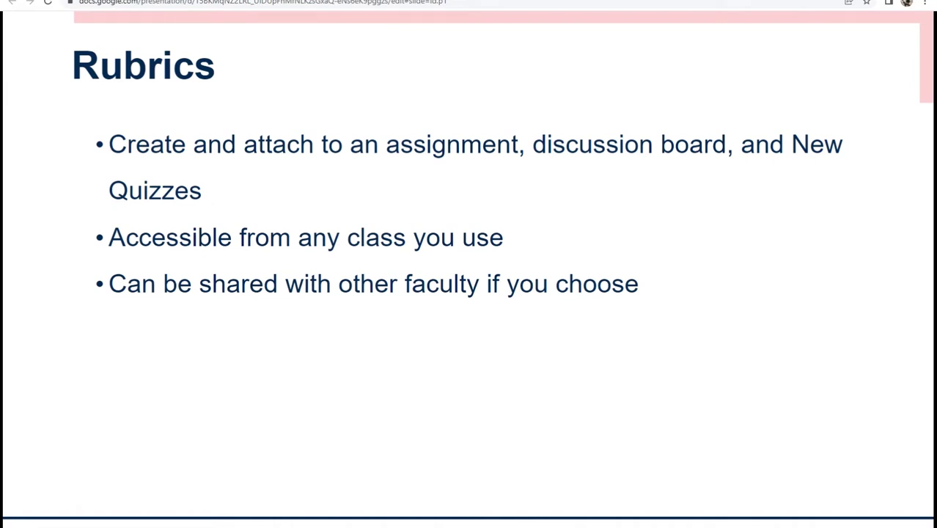
Step: Leave the Rubrics slide and show the Canvas course's empty Modules page
click(183, 2)
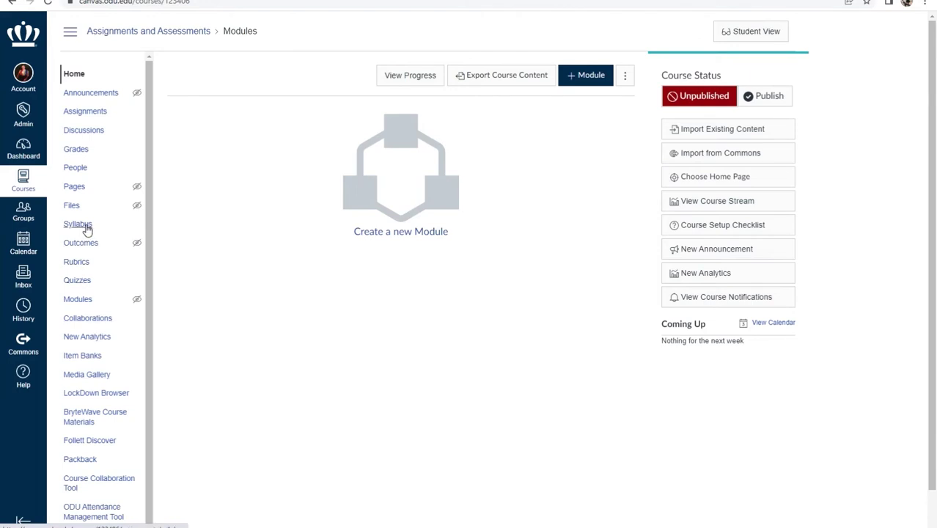
Step: Go to the course Rubrics page and add a new rubric
click(79, 267)
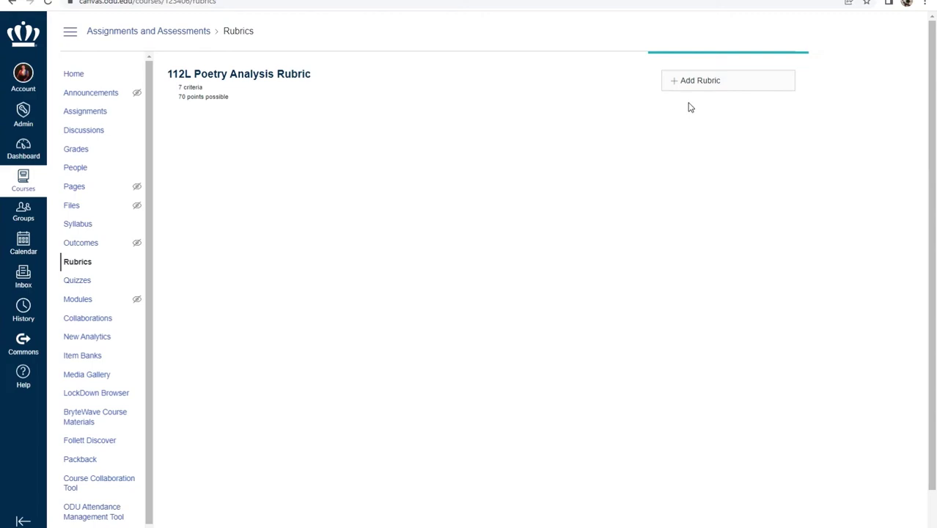
click(708, 85)
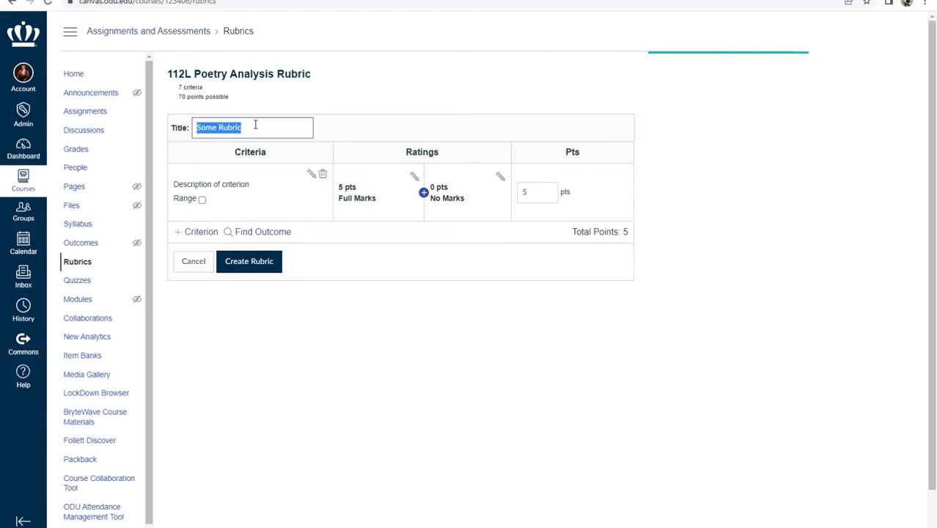
Step: Replace 'Some Rubric' with the title '110C Rhetorical Analysis'
text(110)
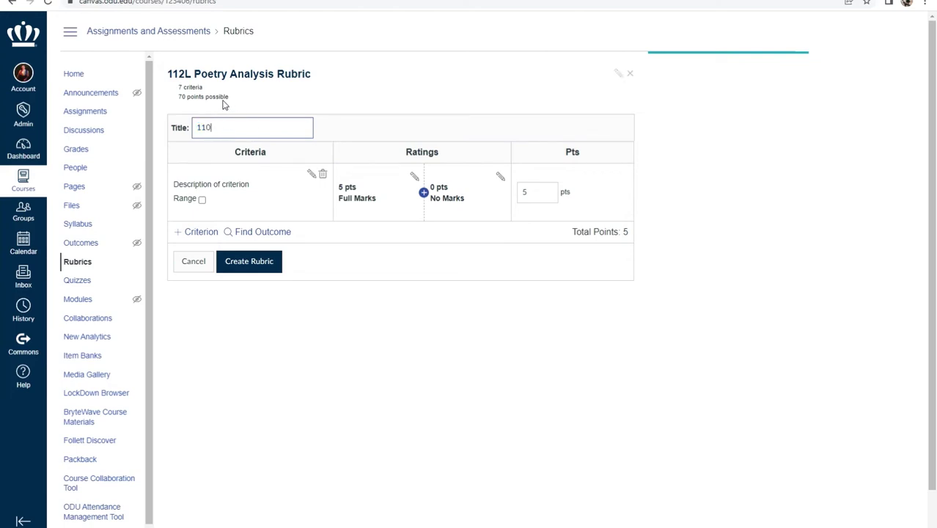
text(C Rhetorical Analysis)
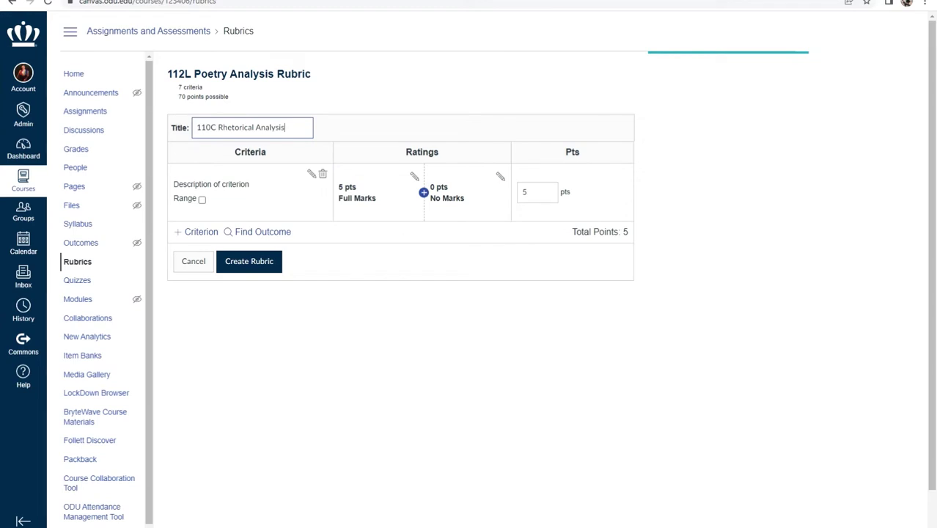
Step: Rename the first criterion to 'Understanding of Rhetorical Appeals'
click(312, 178)
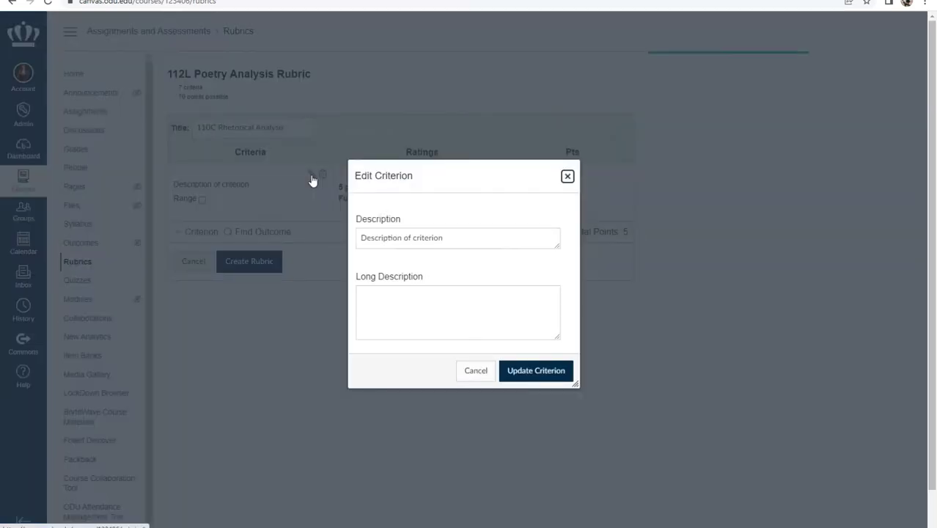
triple_click(401, 237)
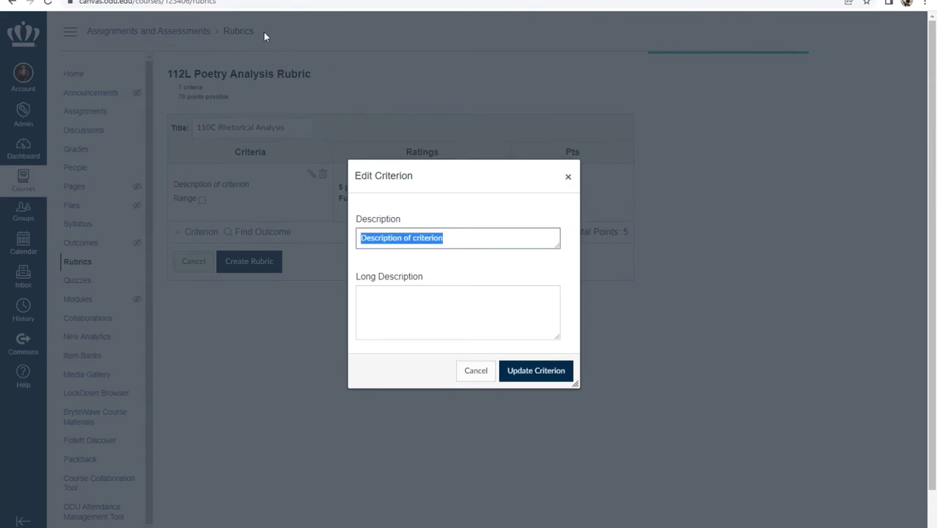
text(Underst)
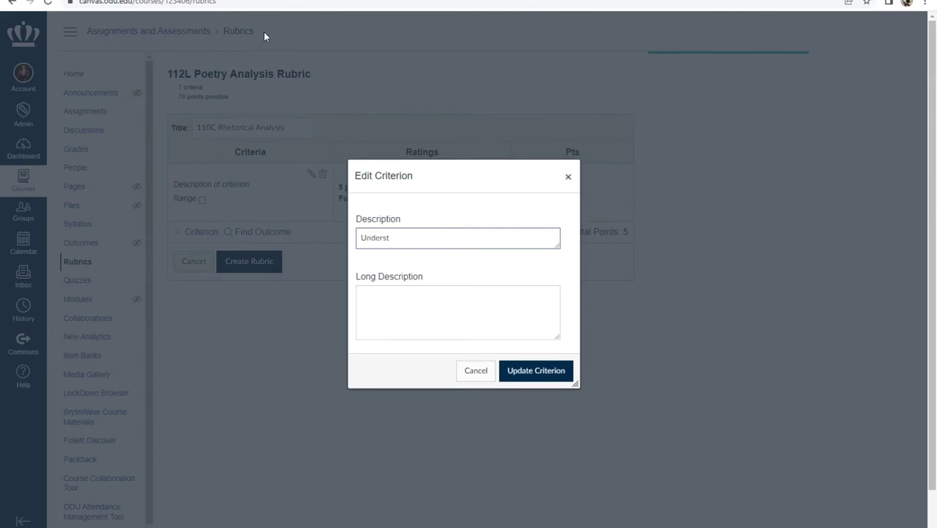
text(anding of Rhetorical Appeals)
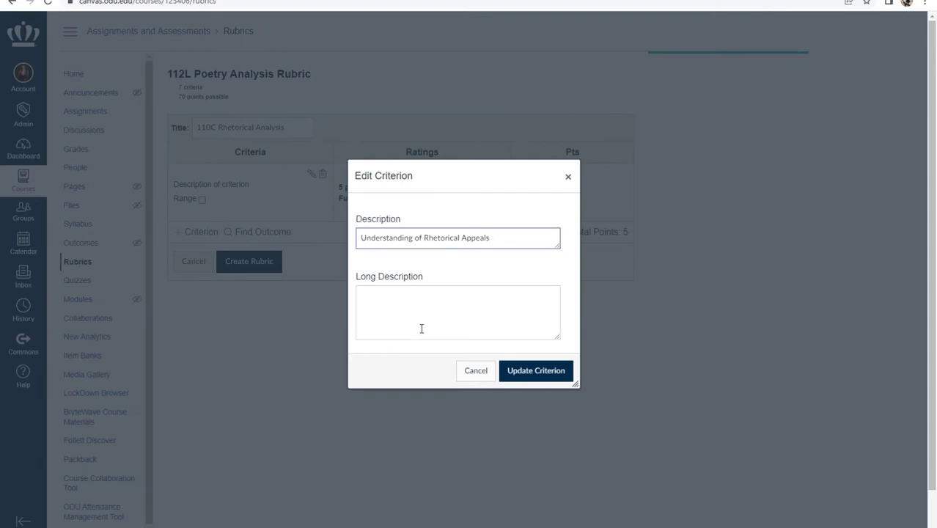
Step: Paste the long description on rhetorical appeals and textual evidence, then update the criterion
click(437, 303)
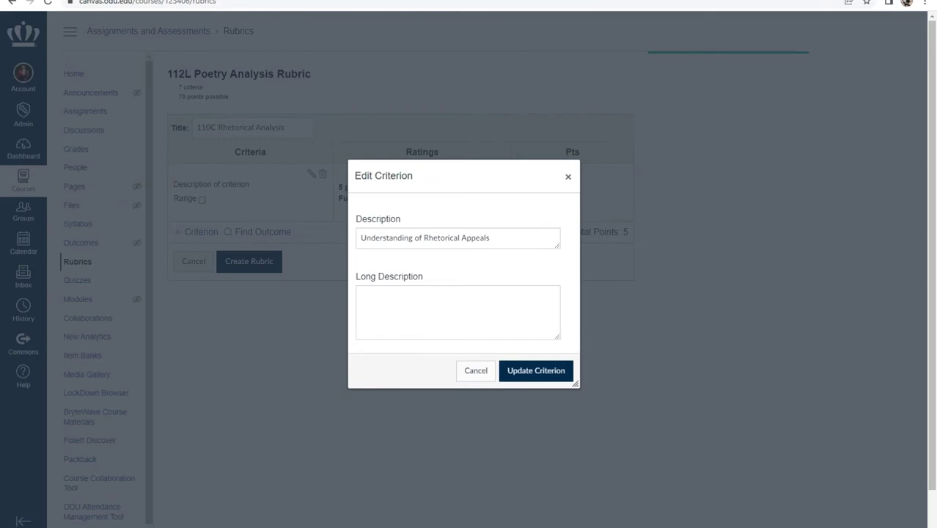
click(445, 318)
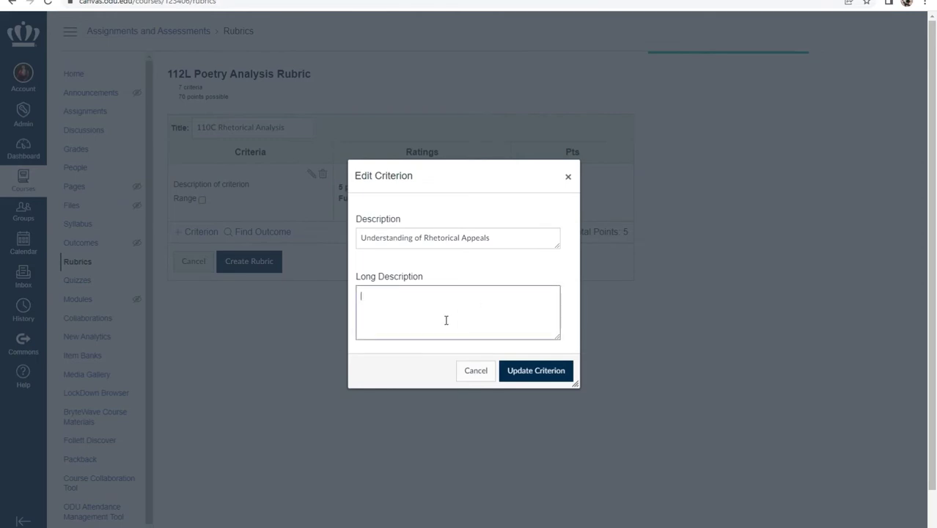
text(Discussion of the rhetorical appeals and the corresponding literary elements/strategies, with textual evidence. Student repeatedly shows the connection between the appeals, the textual elements, and the original author's thesis.)
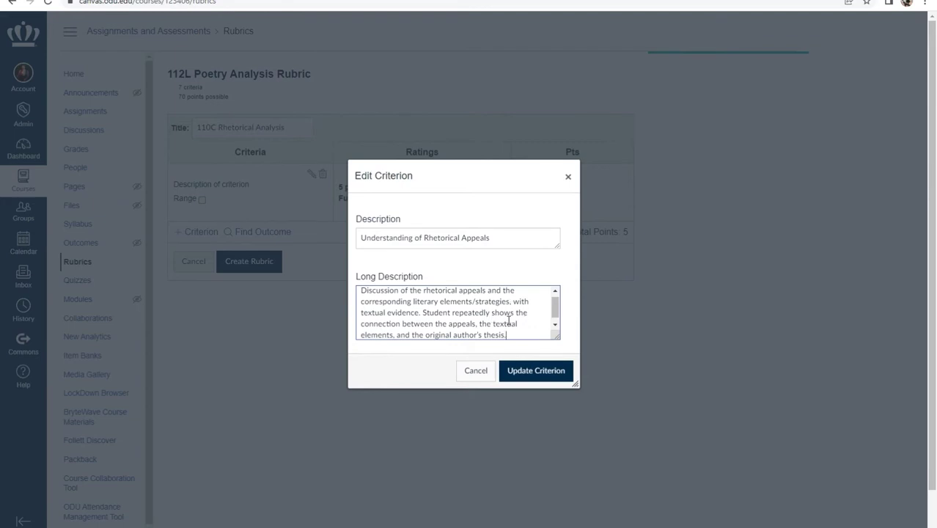
scroll(508, 320, down, 3)
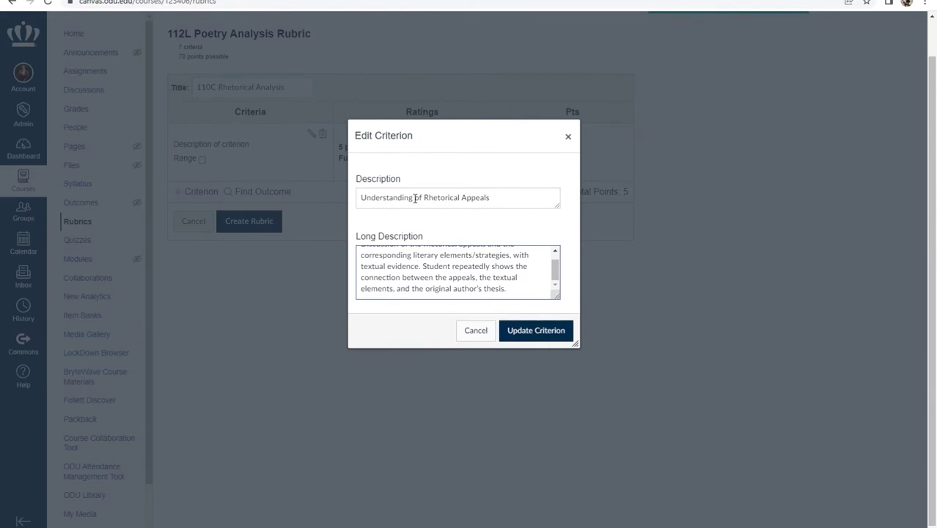
scroll(497, 267, up, 1)
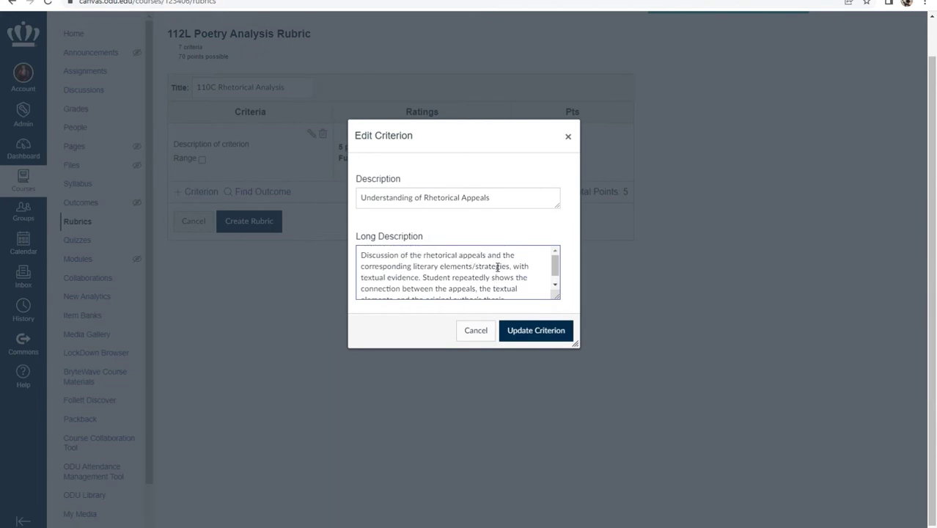
click(532, 334)
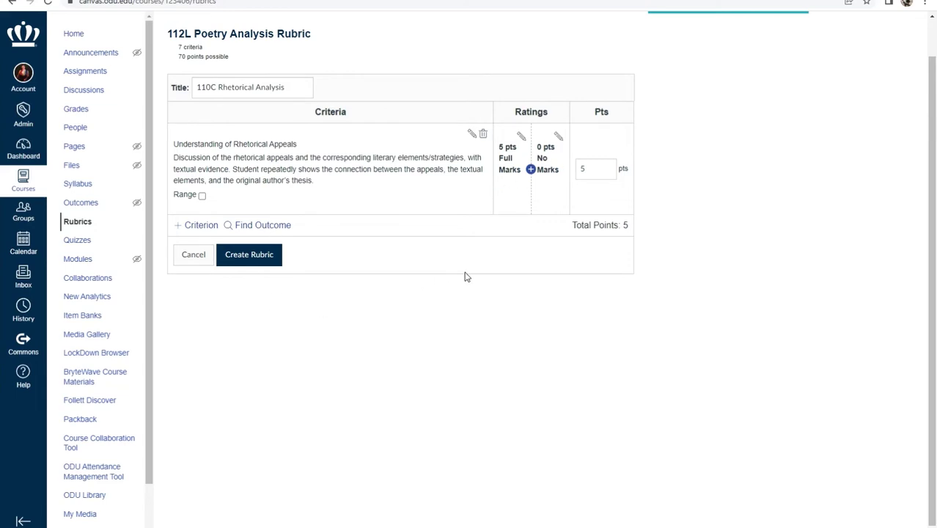
click(522, 138)
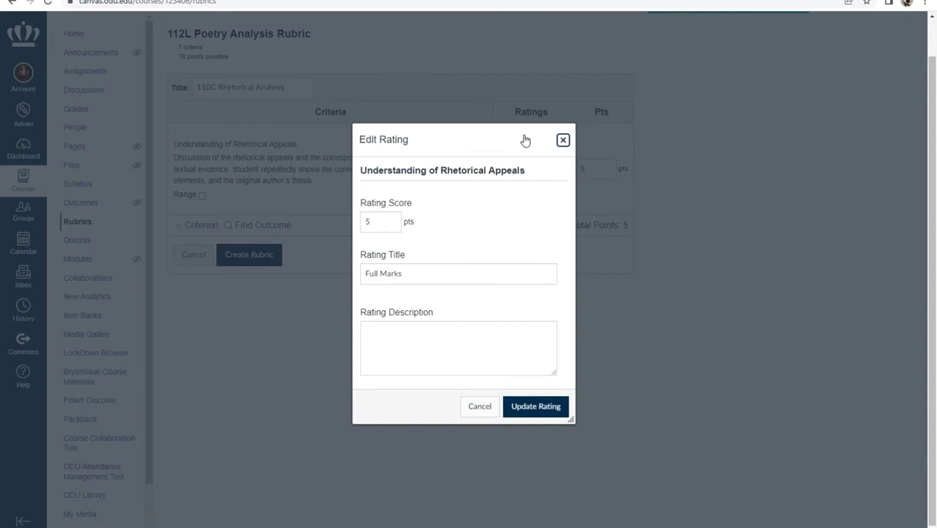
click(392, 227)
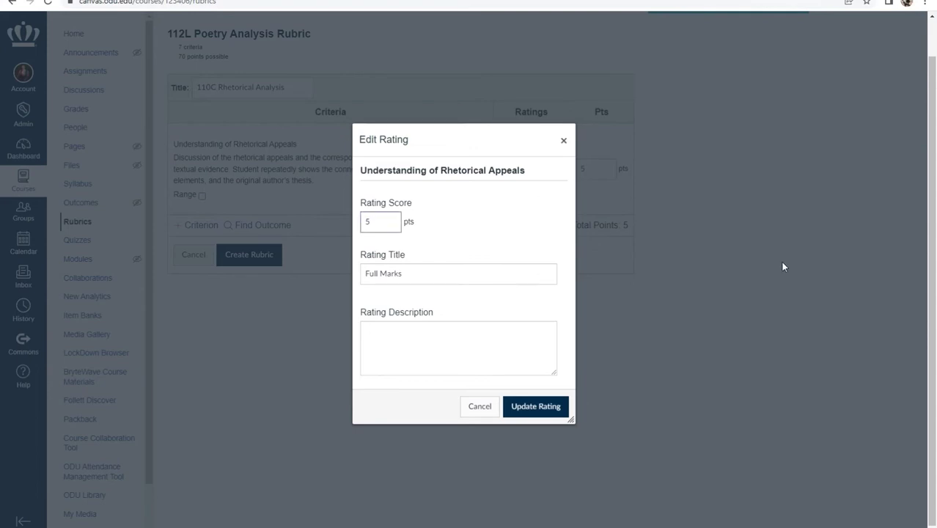
click(446, 274)
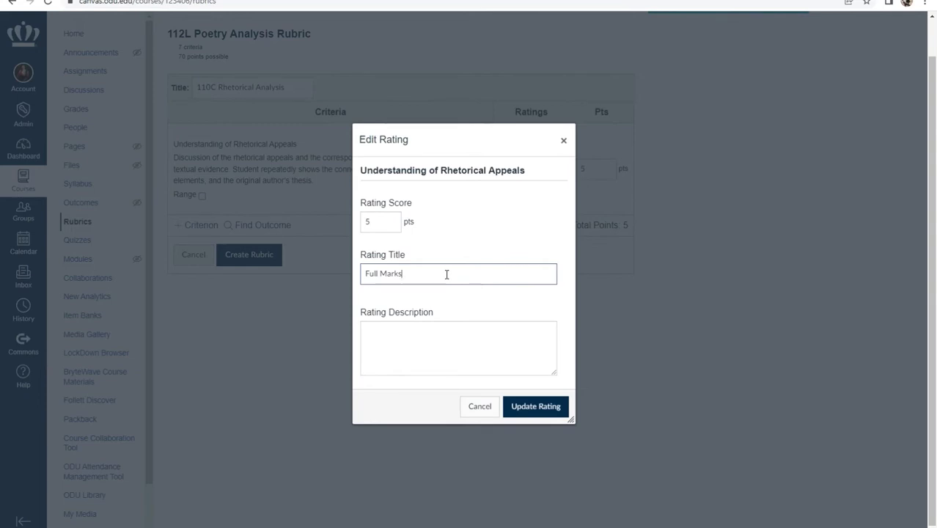
click(410, 349)
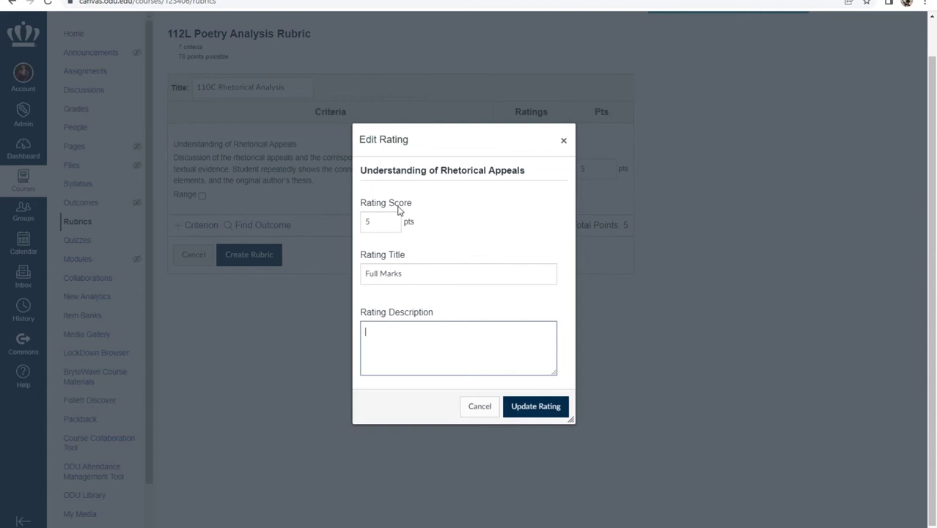
click(548, 412)
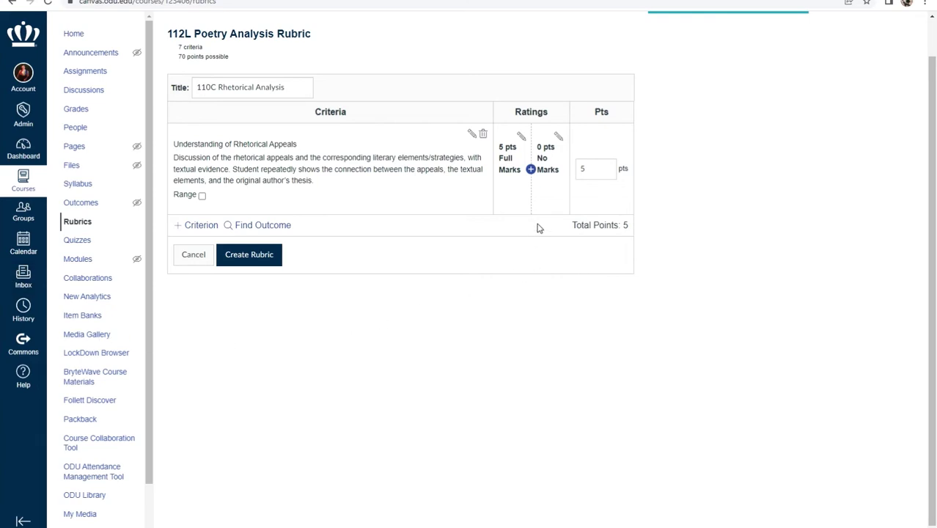
Step: Insert a 3-point 'Half Marks' rating between Full Marks and No Marks
click(530, 170)
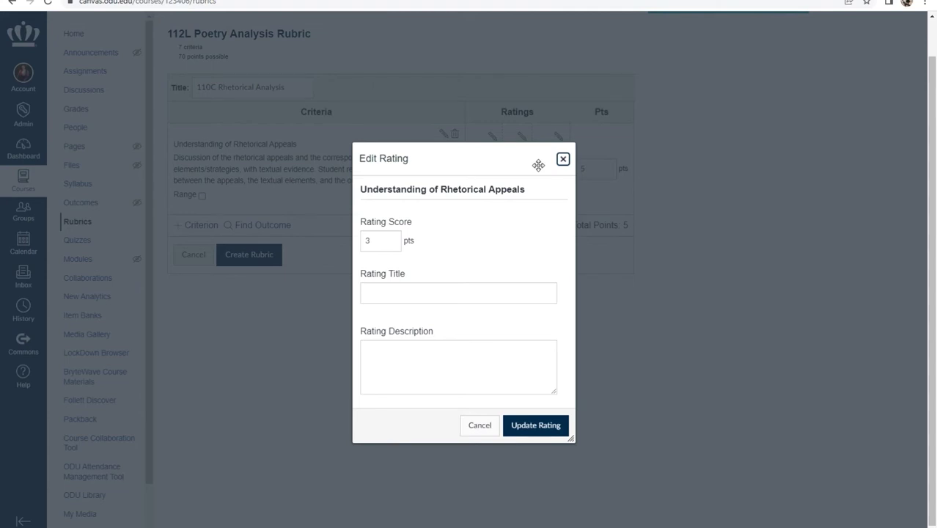
click(422, 291)
text(Half C)
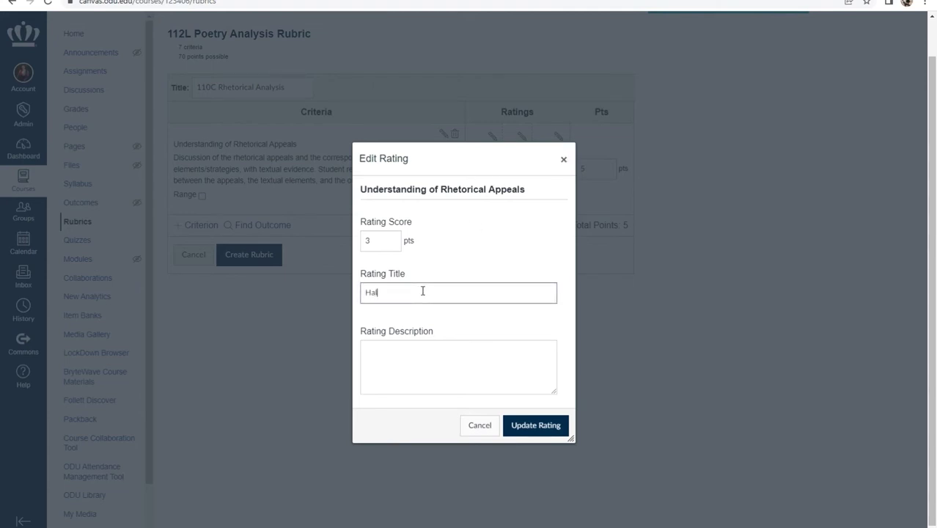
key(BackSpace)
key(BackSpace)
text(Marks)
click(528, 433)
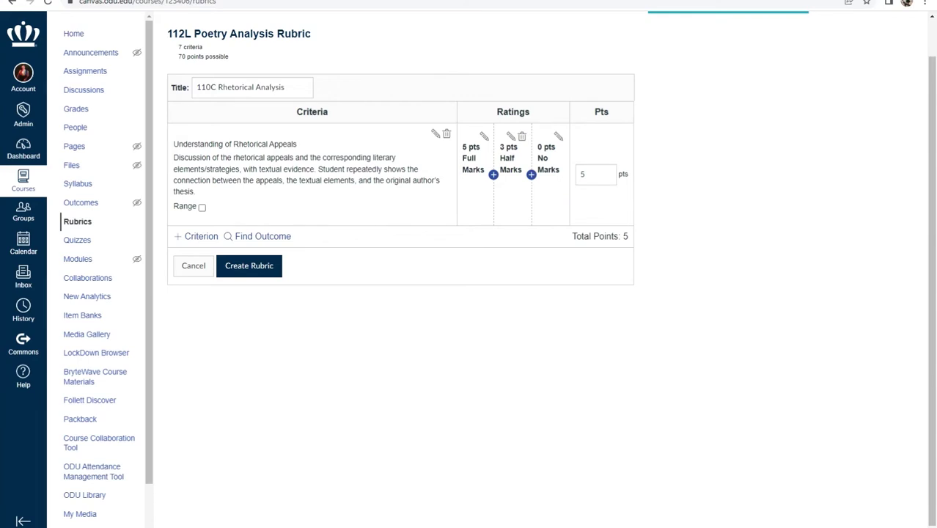
Step: Make the criterion worth 10 points, scored in ranges 10 to >6 and 6 to >0
text(10)
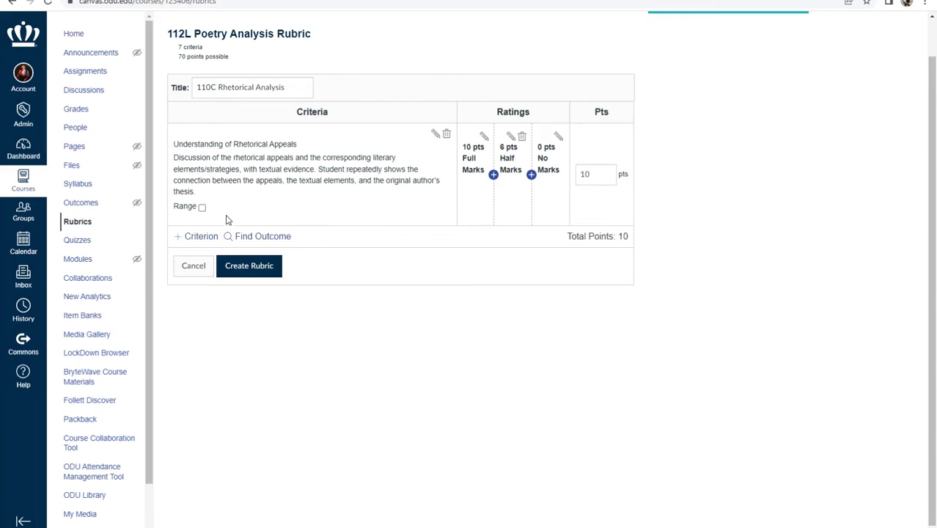
click(202, 207)
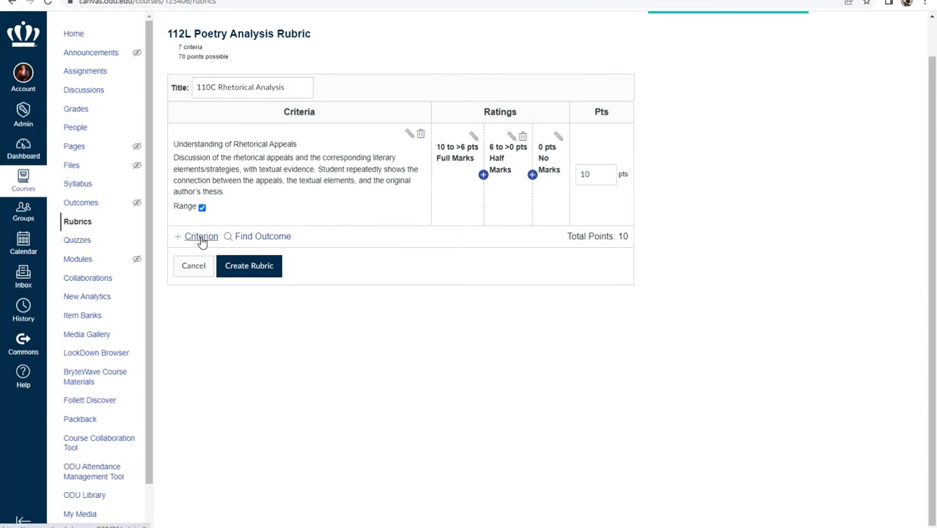
Step: Duplicate the first criterion as 'MLA Style Compliant' with an empty long description
click(201, 238)
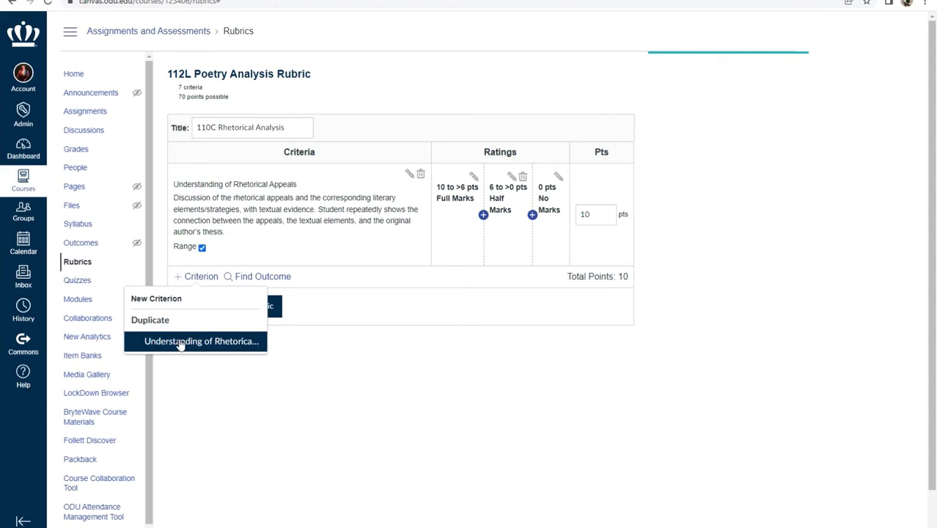
click(180, 342)
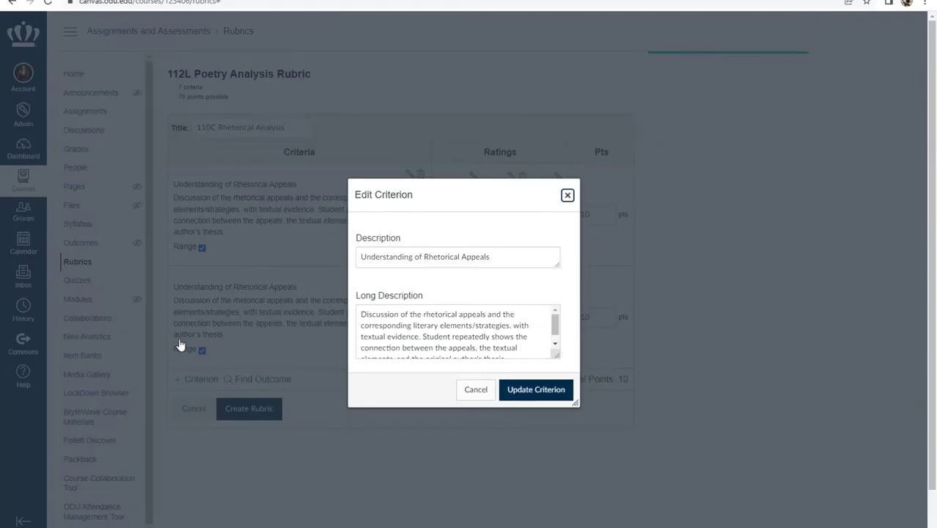
triple_click(385, 258)
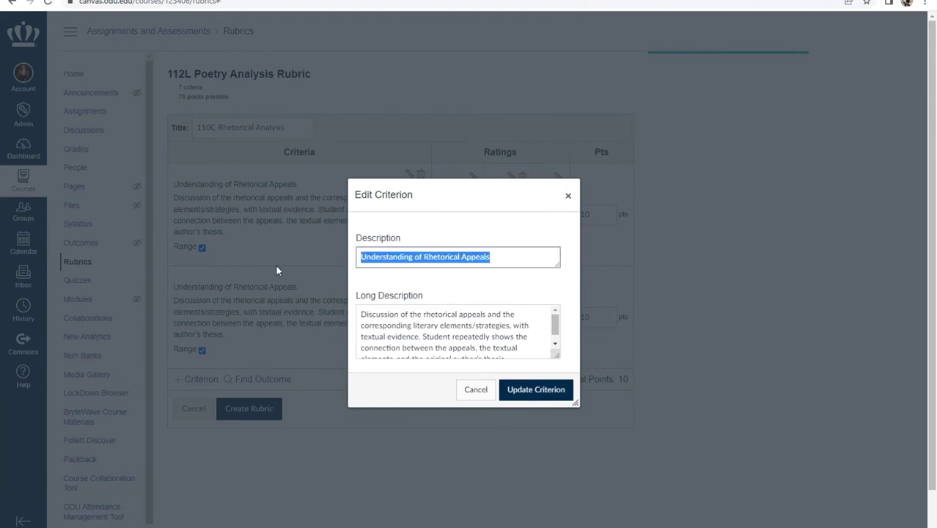
text(MLA Sty)
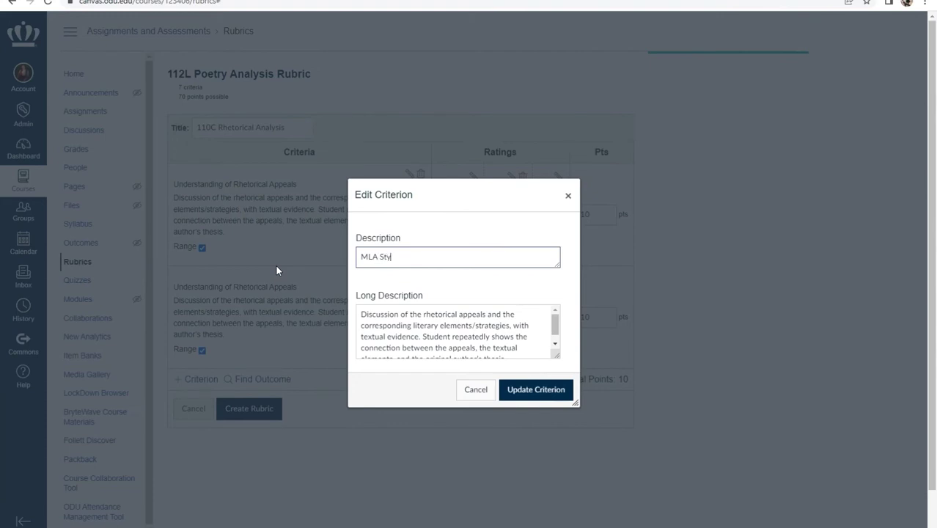
text(le Compliant)
key(Tab)
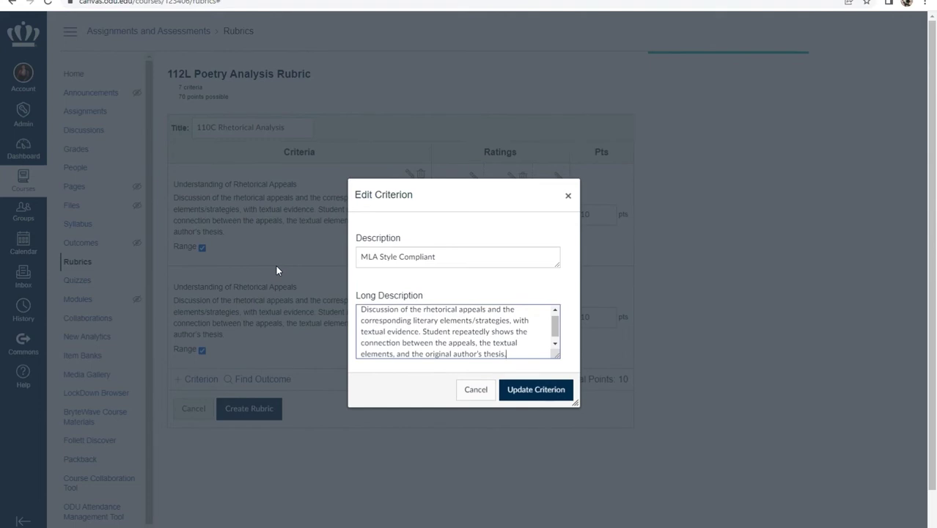
key(ctrl+a)
key(BackSpace)
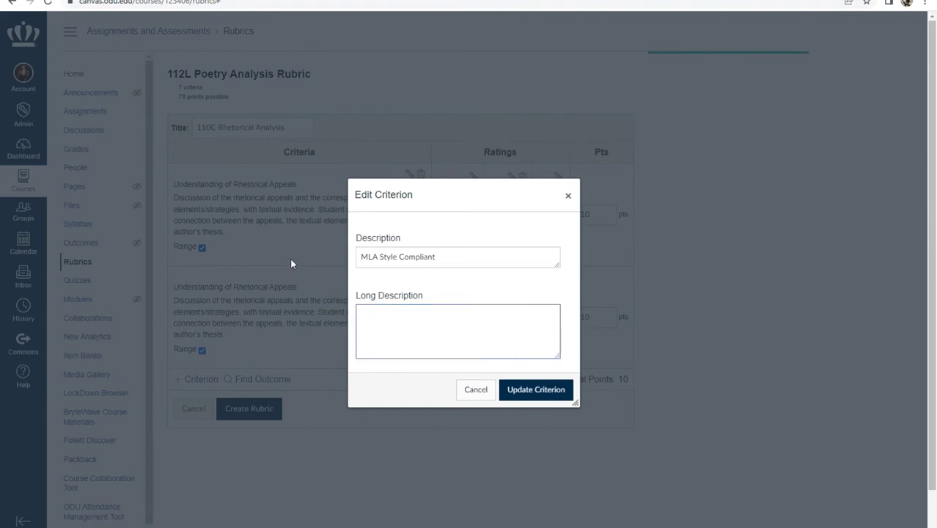
click(523, 392)
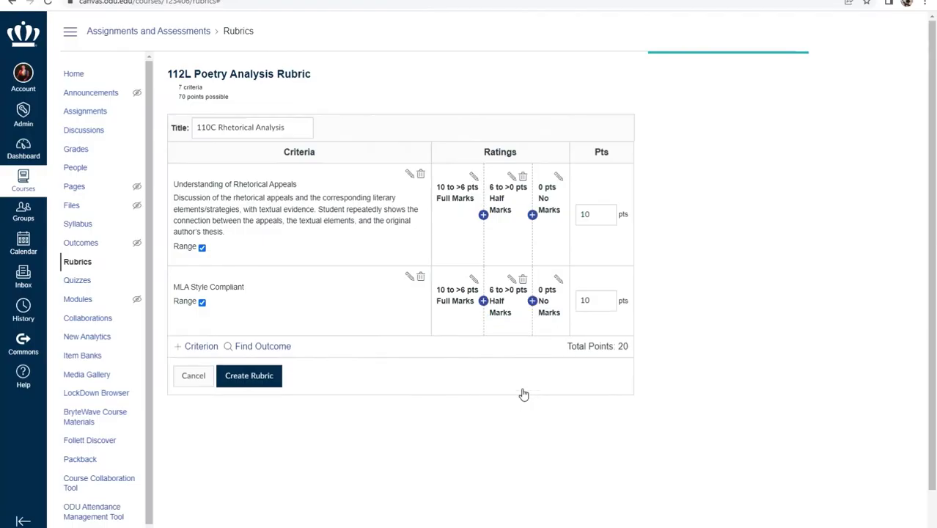
Step: Close the add-criterion options without adding one and save the 20-point rubric
click(194, 352)
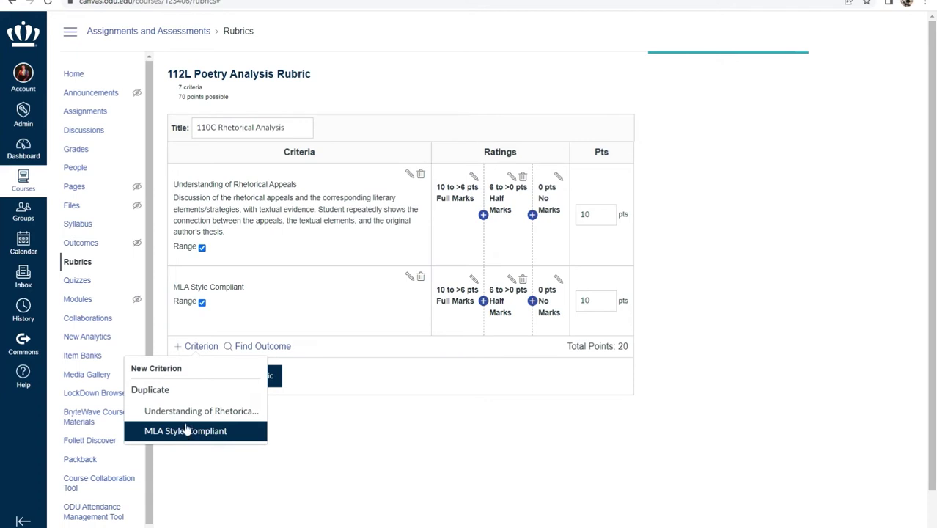
click(307, 338)
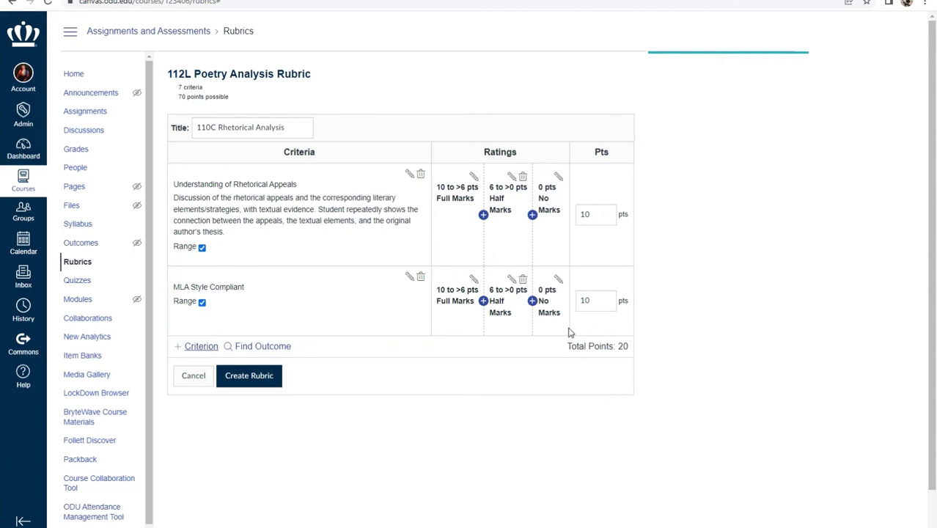
click(243, 381)
Step: Create the 110C Rhetorical Analysis rubric and go to the course Assignments list
click(257, 386)
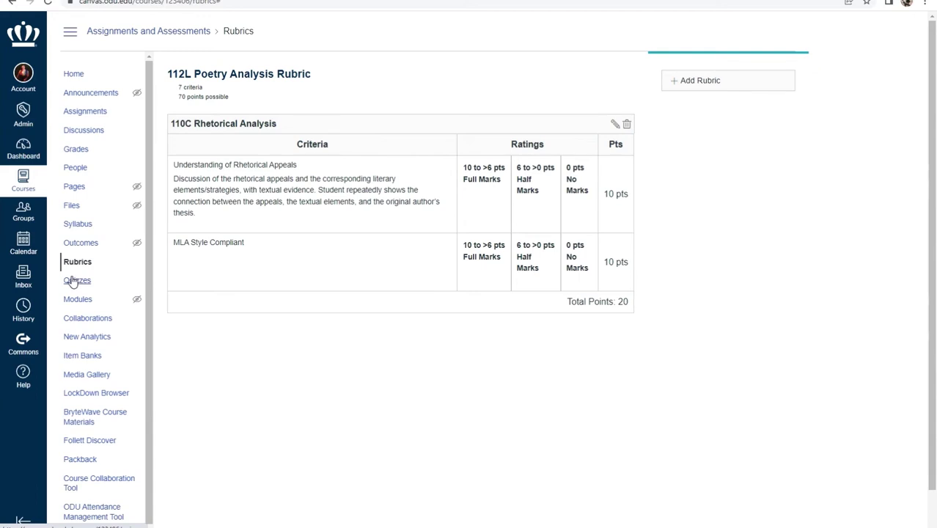
click(97, 114)
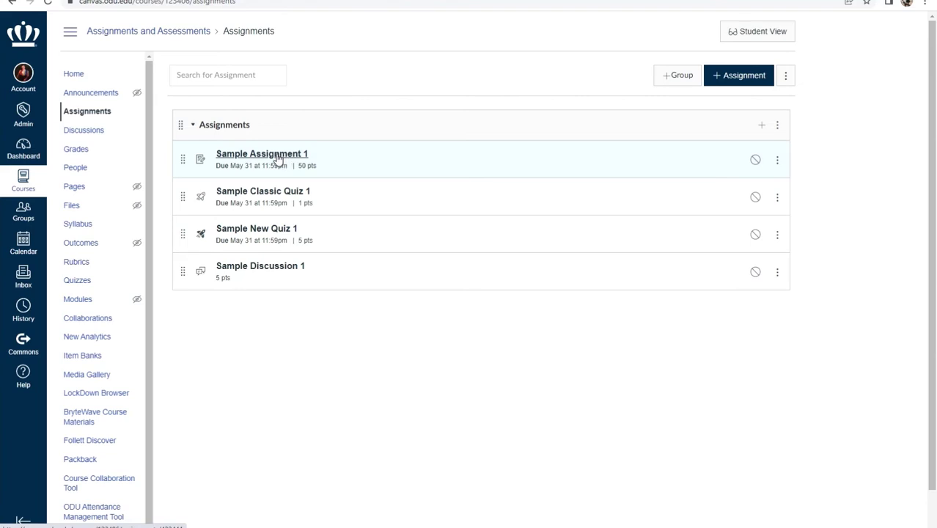
Step: Open Sample Assignment 1 and add a new rubric form to it
click(278, 160)
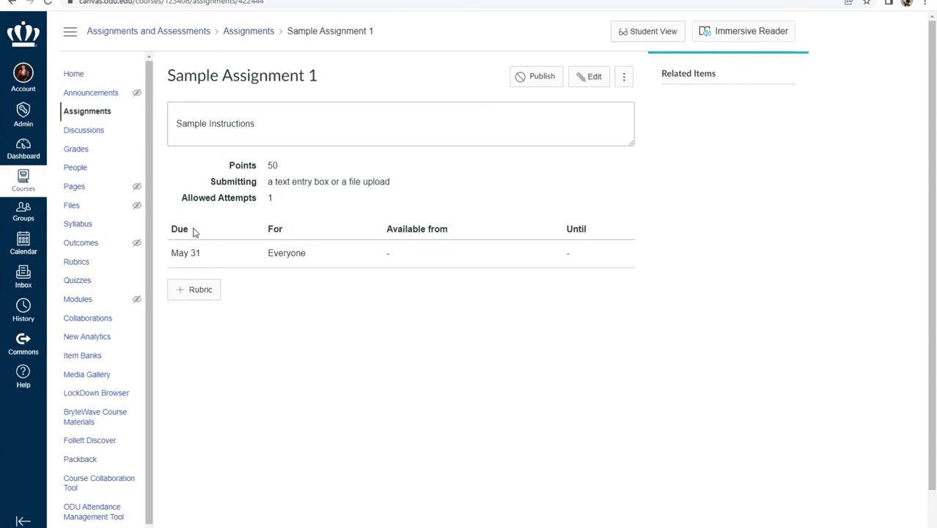
click(182, 292)
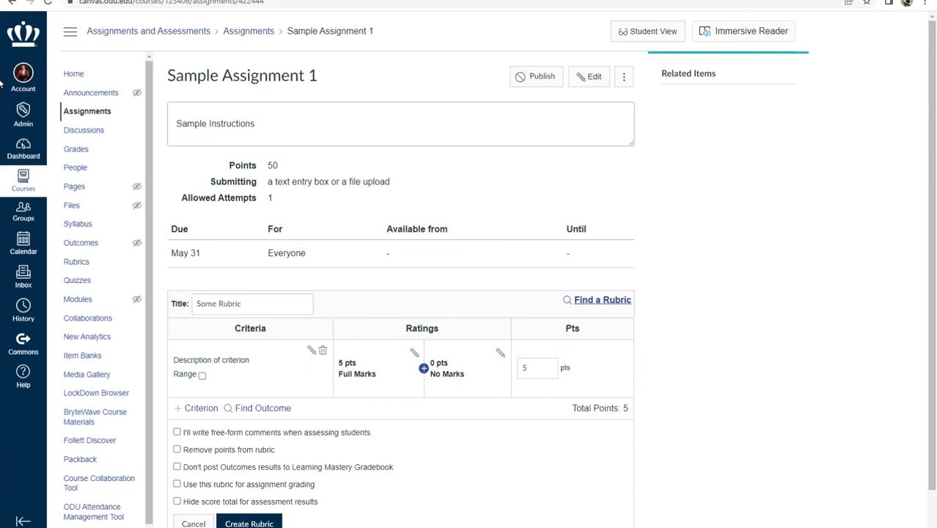
Step: Find the 112L Poetry Analysis Rubric under Assignments and Assessments and use it
click(591, 301)
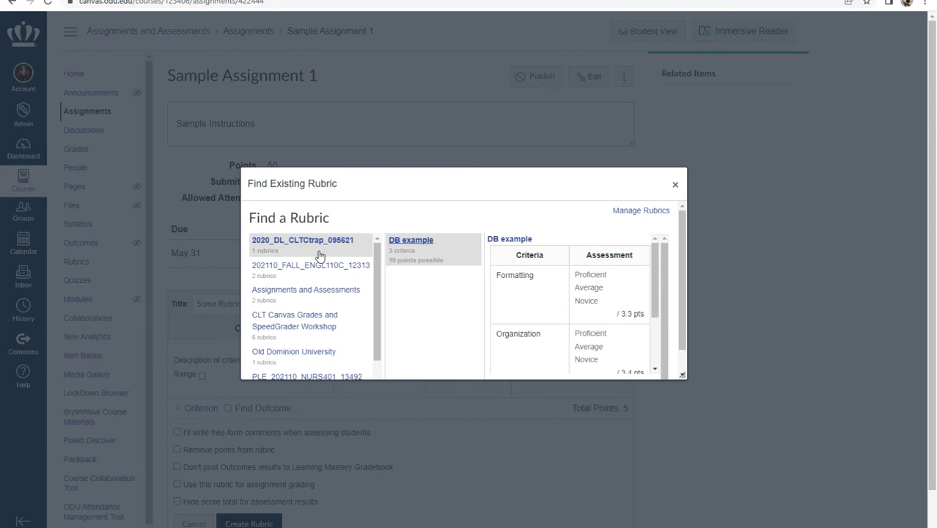
click(301, 292)
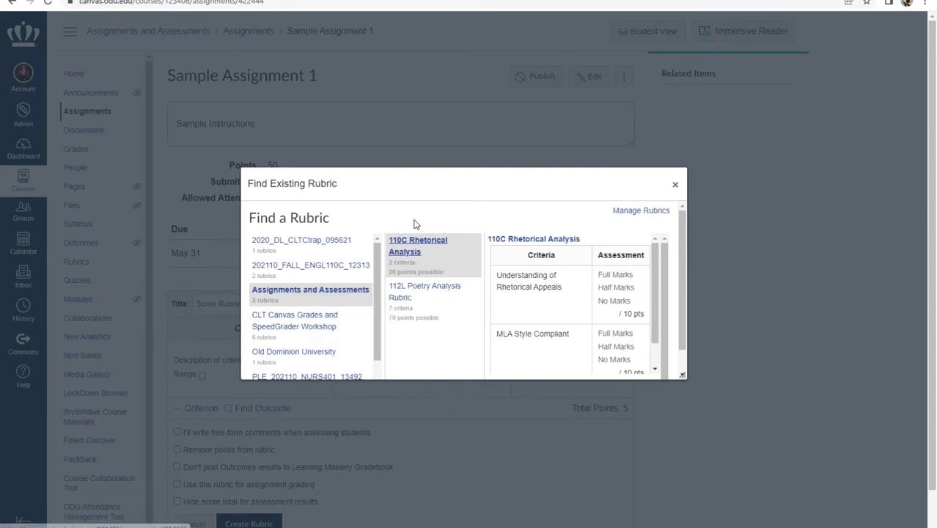
click(413, 291)
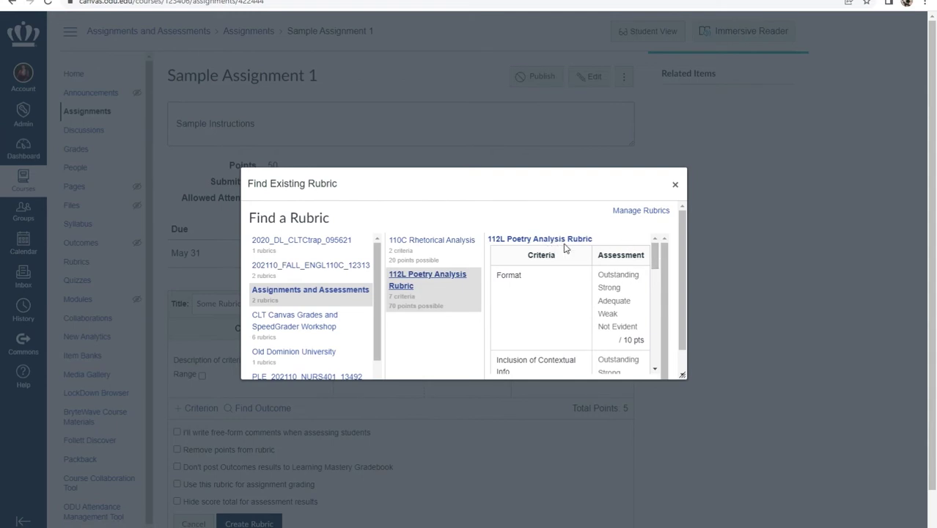
scroll(566, 260, down, 1)
scroll(566, 260, down, 6)
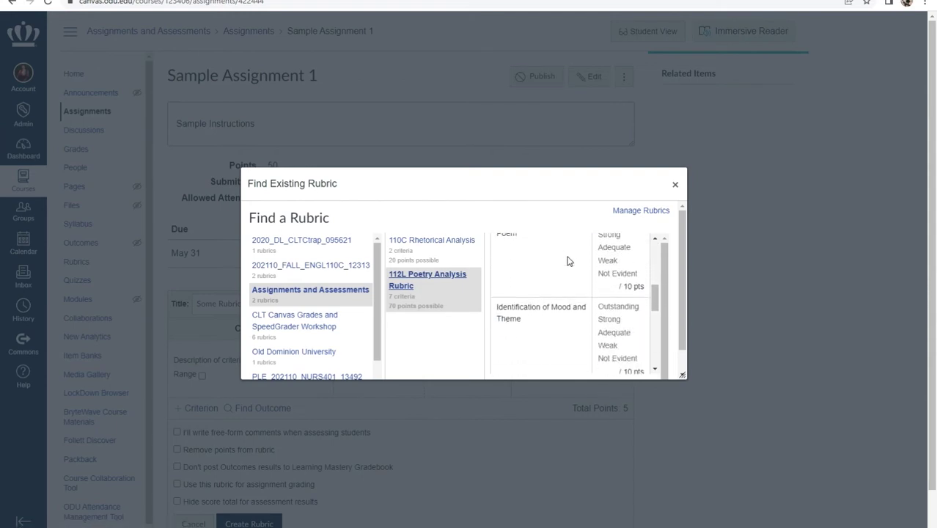
scroll(571, 264, down, 1)
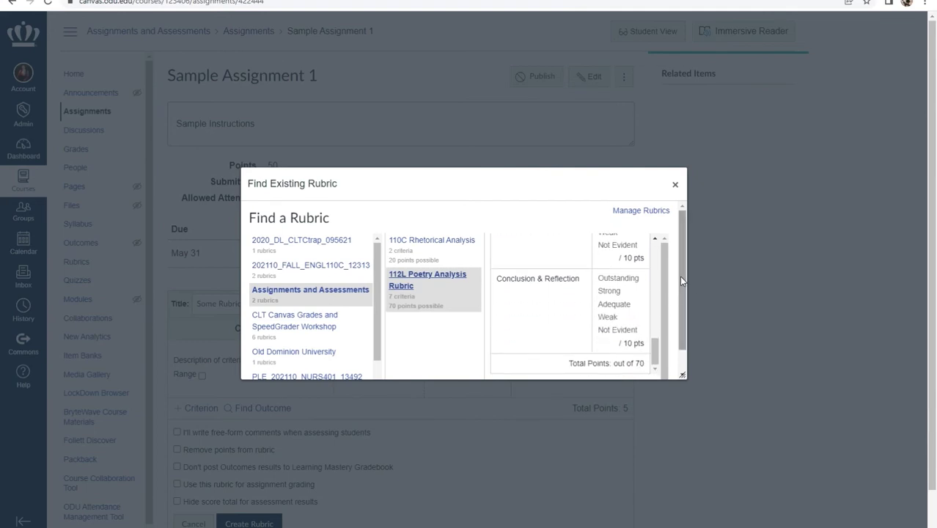
scroll(680, 277, down, 1)
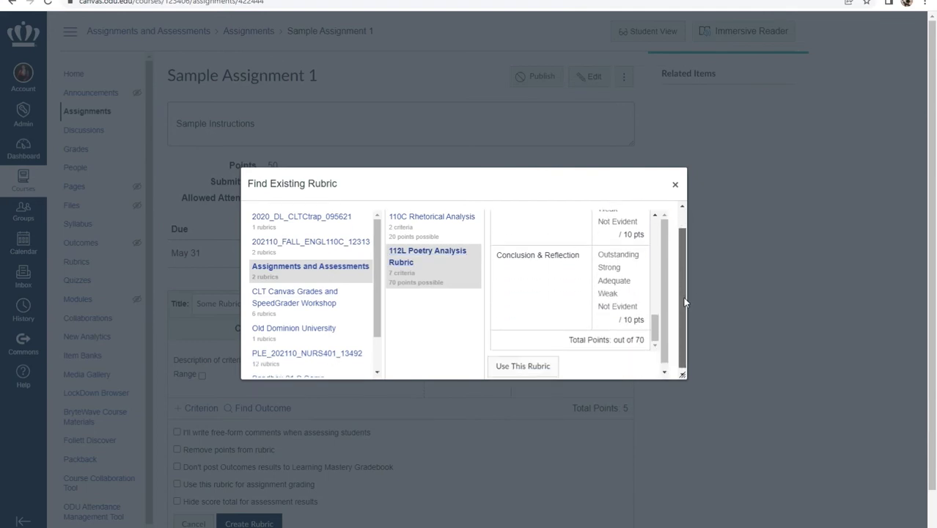
click(542, 366)
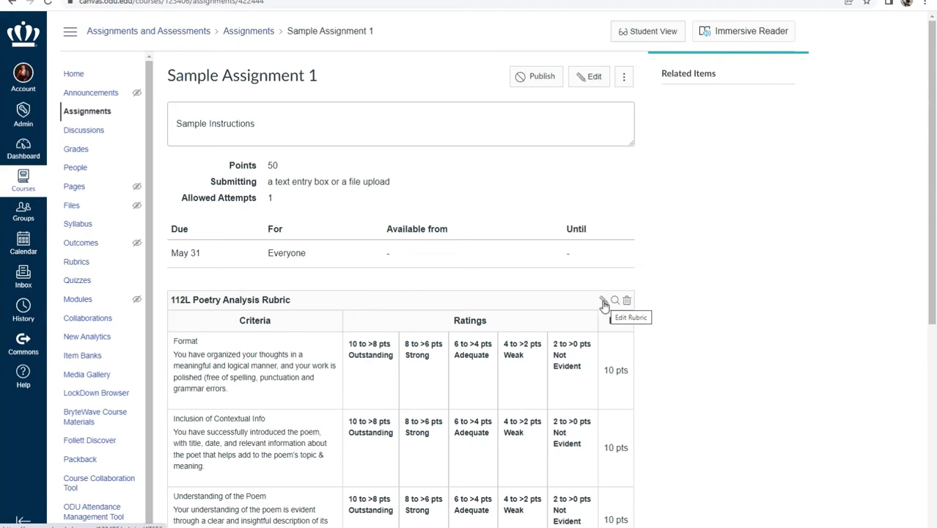
Step: Put the attached 112L Poetry Analysis Rubric into edit mode to view its 10-point criteria
click(602, 302)
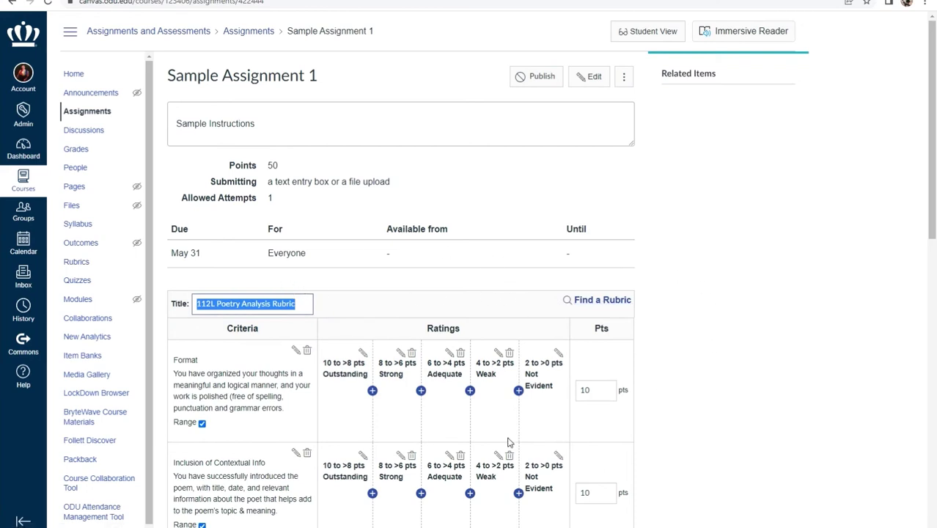
scroll(570, 387, down, 1)
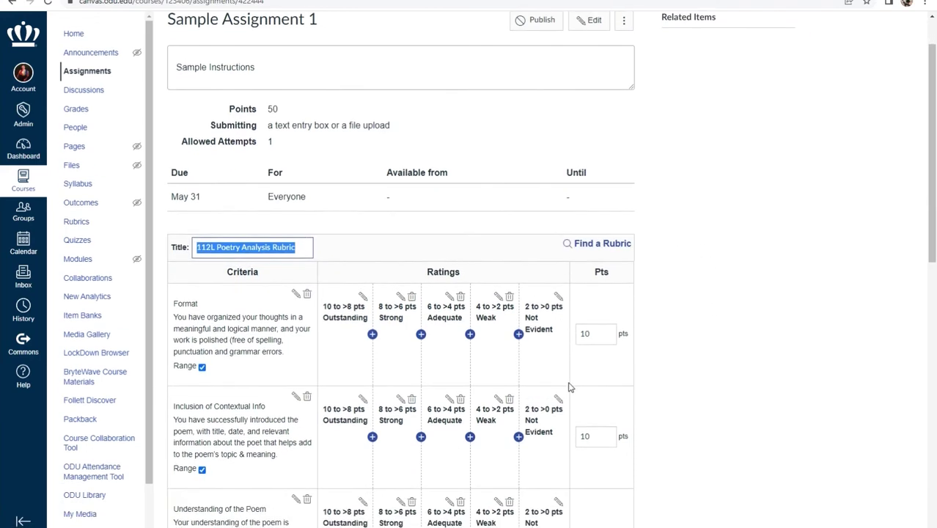
Step: Review the rubric's criteria, each scored as a 10-point range, totalling 70 points
scroll(570, 388, down, 10)
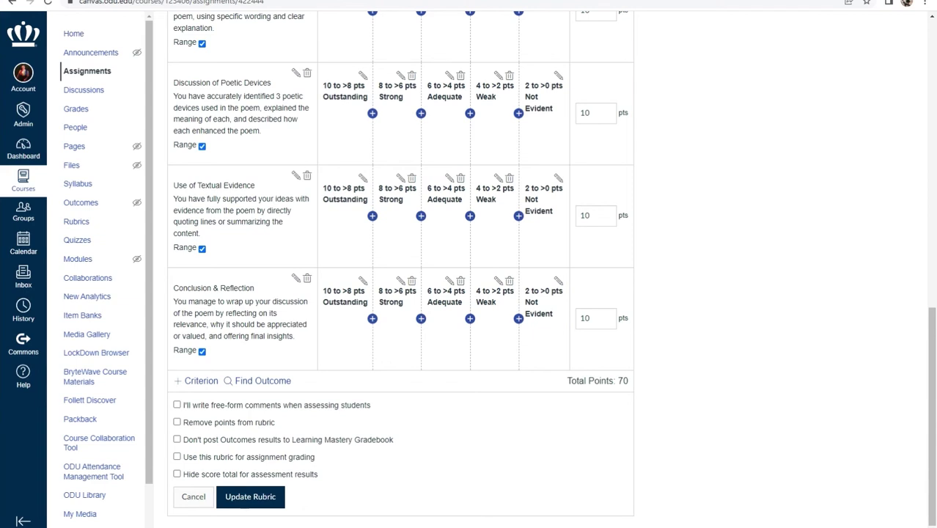
Step: Save the rubric for assignment grading and change Sample Assignment 1's points to 70
click(254, 499)
click(178, 457)
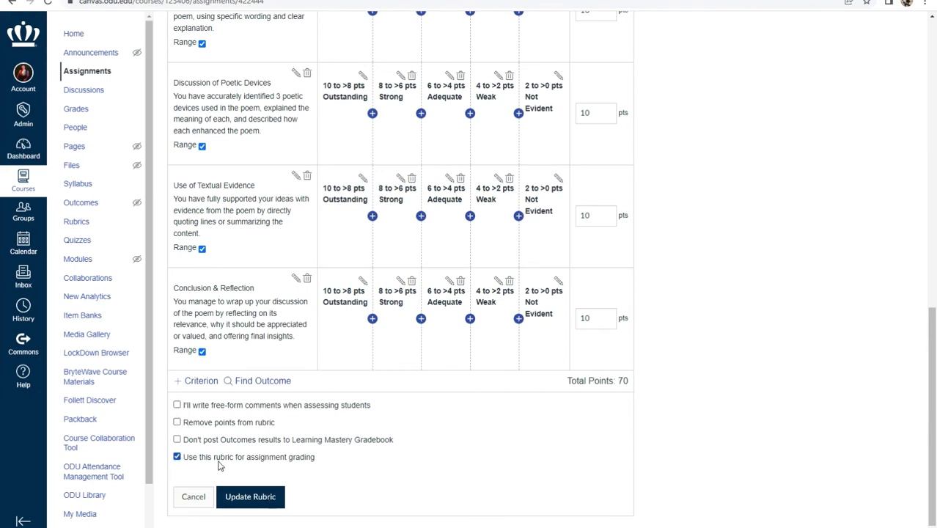
click(265, 503)
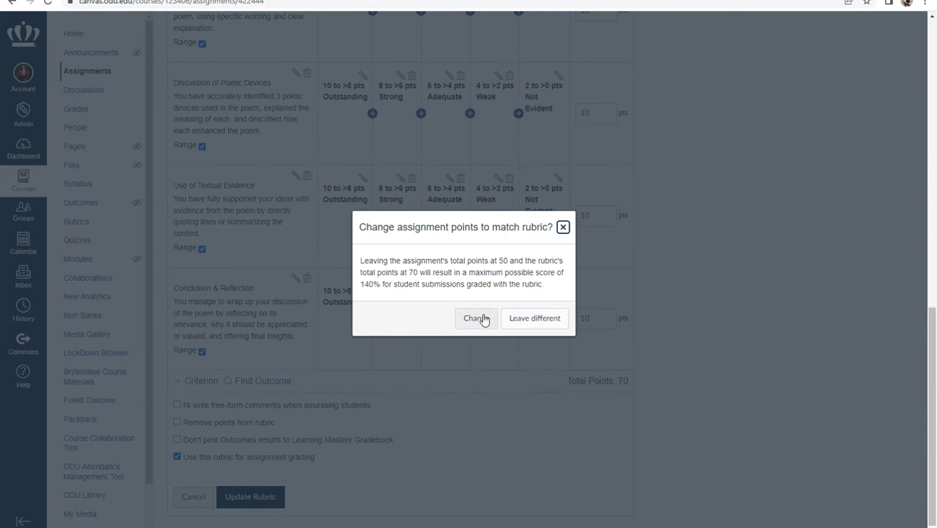
click(477, 318)
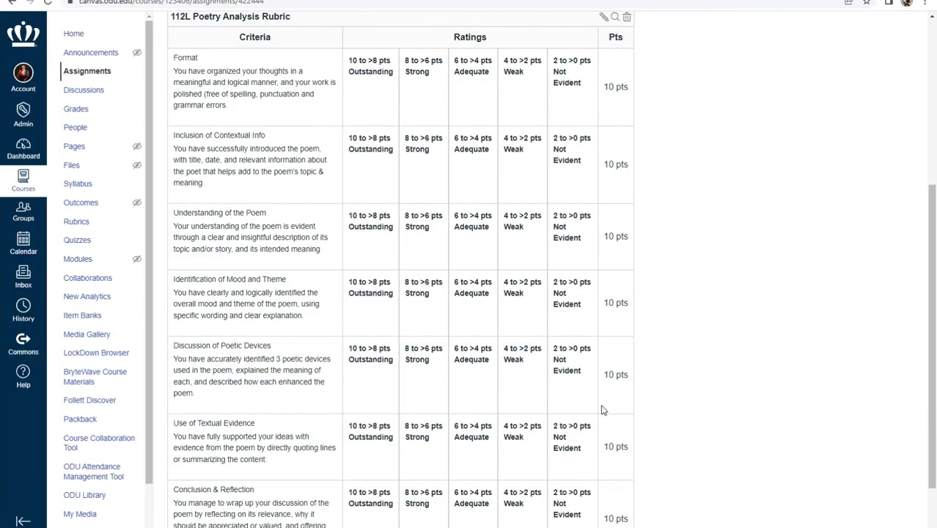
scroll(564, 351, down, 2)
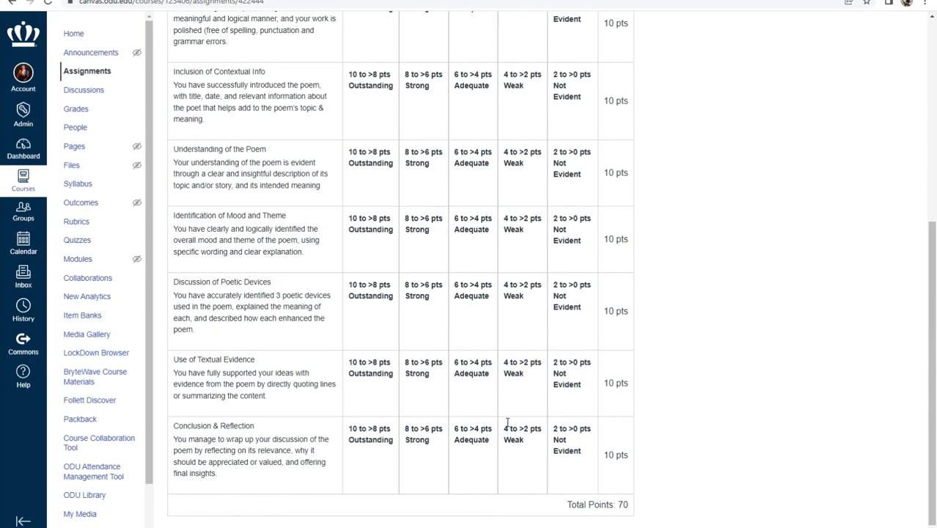
scroll(507, 423, up, 5)
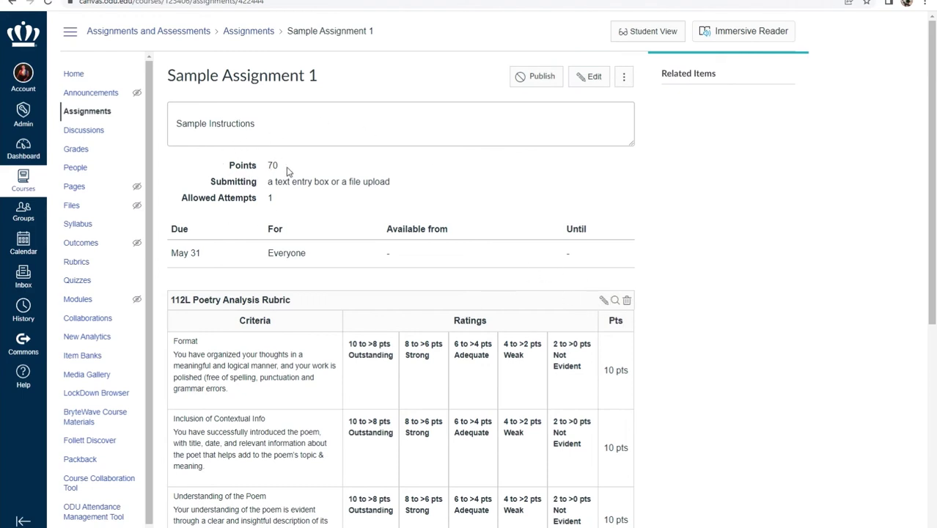
drag(267, 165, 299, 168)
click(362, 195)
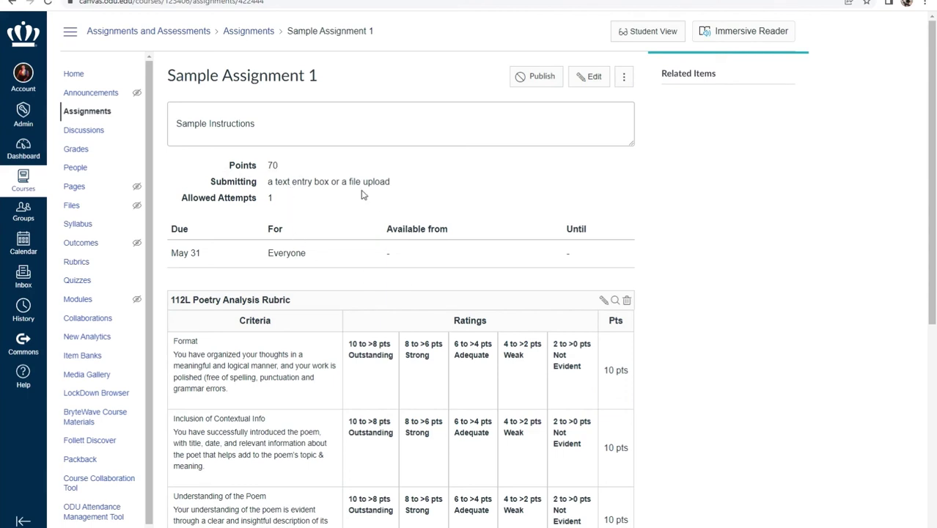
Step: Go to Discussions, bring up Sample Discussion 1 and show its options menu
click(81, 131)
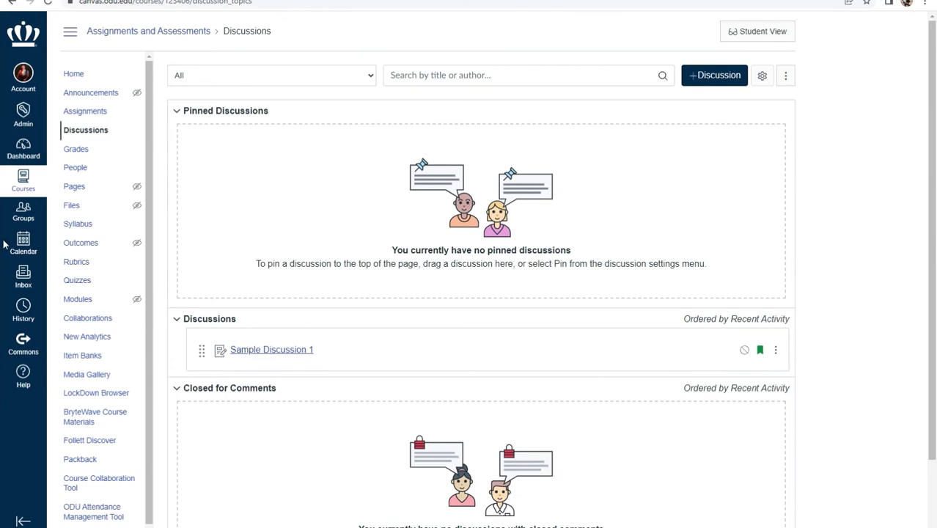
click(251, 358)
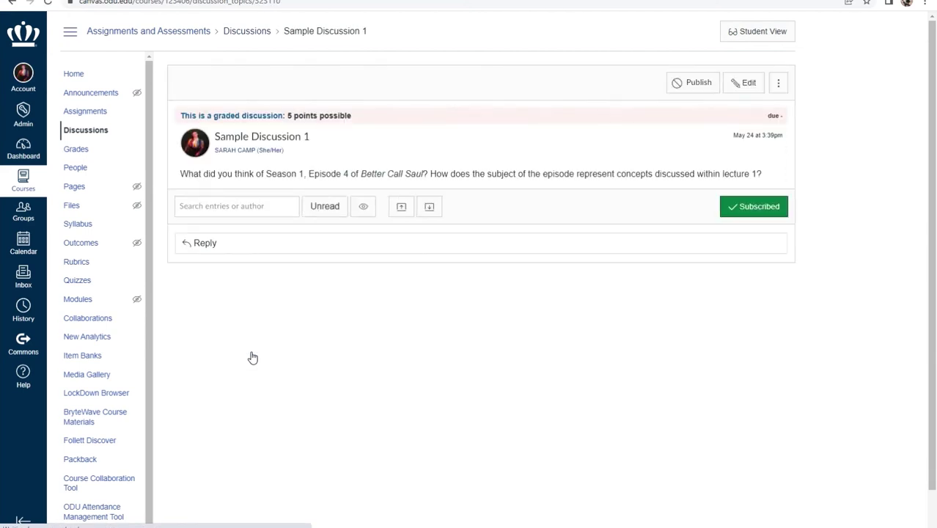
click(780, 88)
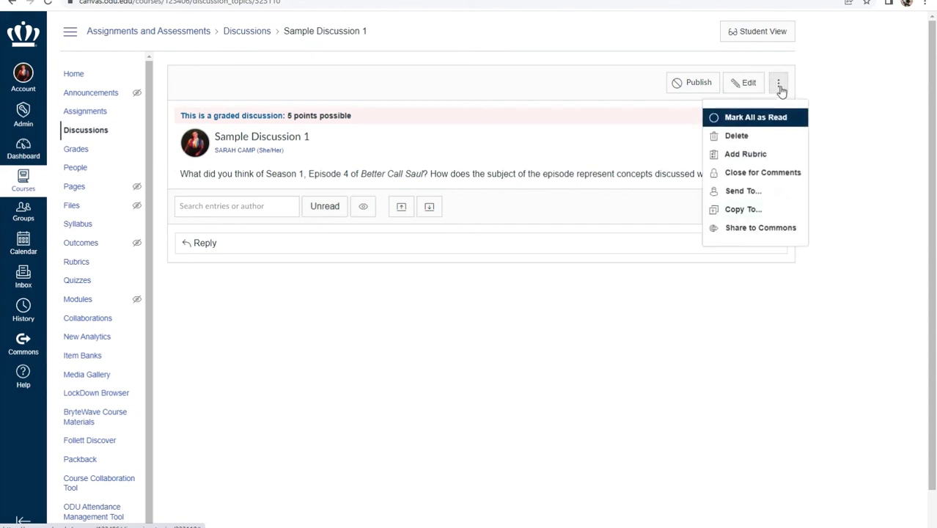
Step: Add a rubric to Sample Discussion 1, showing the default 'Some Rubric' form
click(746, 154)
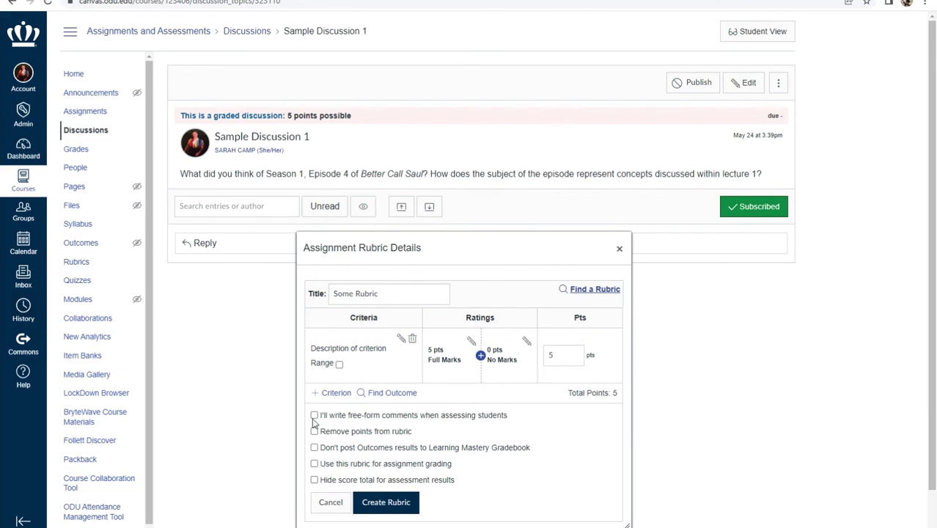
scroll(405, 368, down, 1)
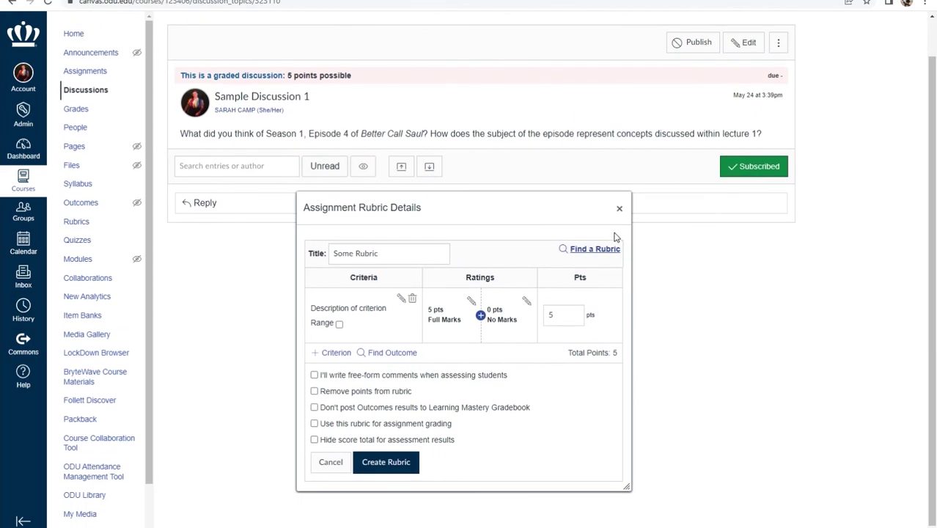
Step: Find and select the 110C Rhetorical Analysis rubric from the Assignments and Assessments course
click(587, 249)
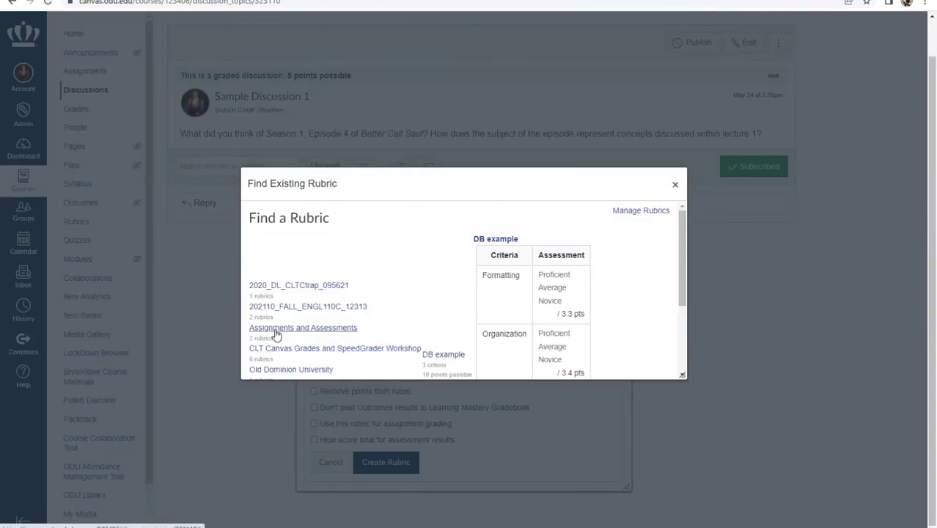
click(276, 334)
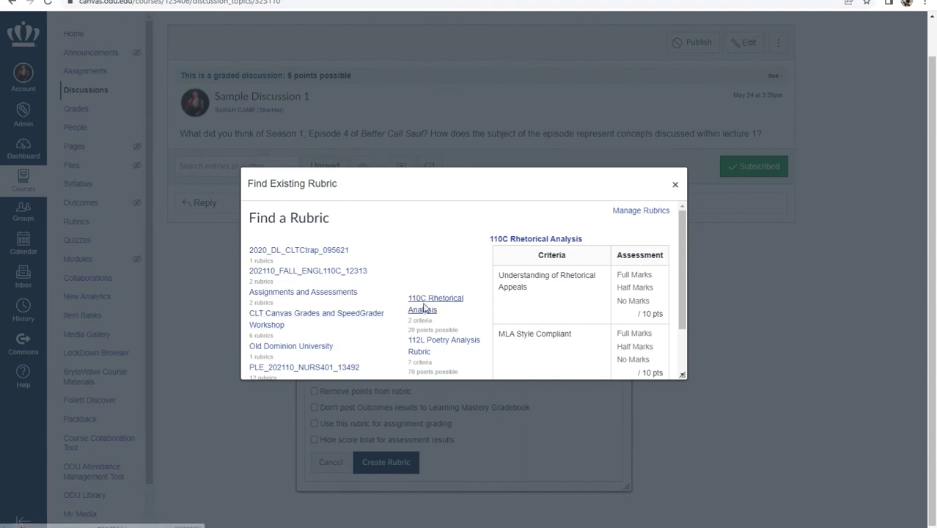
scroll(608, 323, down, 2)
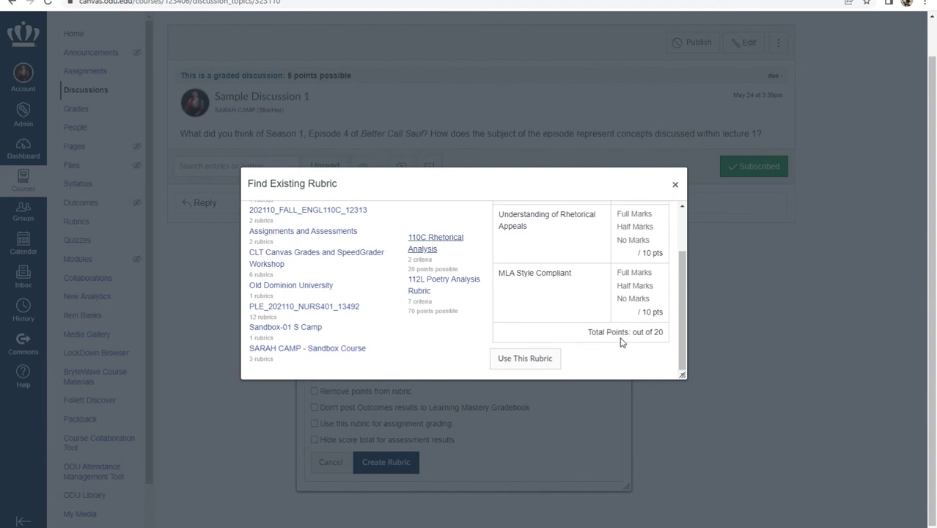
click(526, 360)
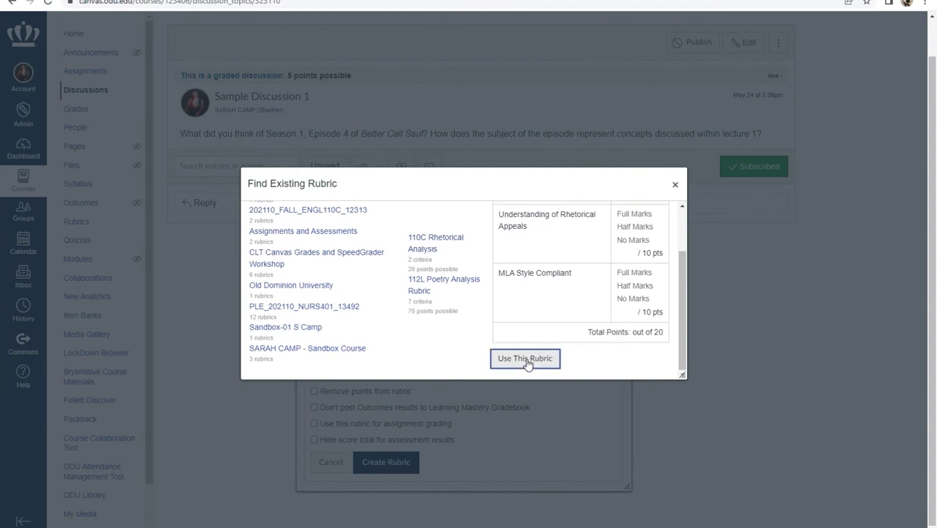
Step: Close the rubric details, then reopen the discussion's 110C Rhetorical Analysis rubric for editing
scroll(543, 342, down, 1)
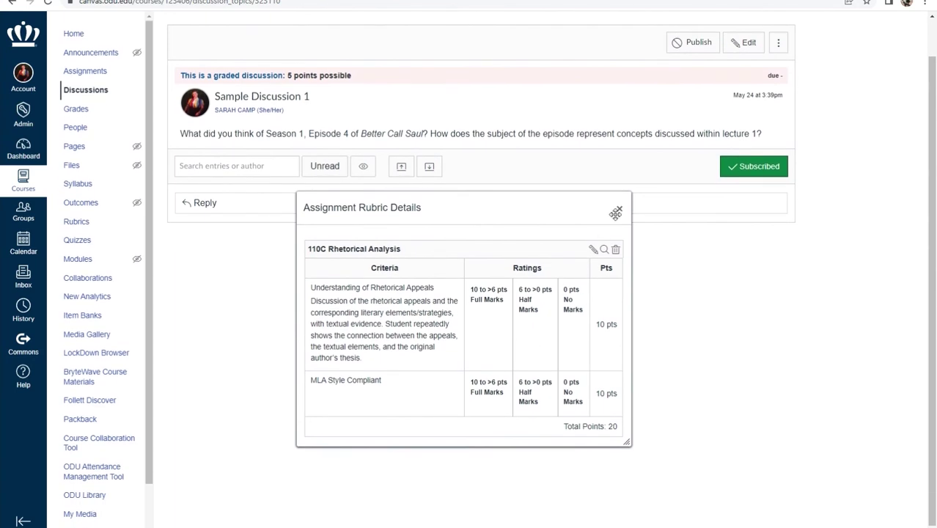
click(619, 210)
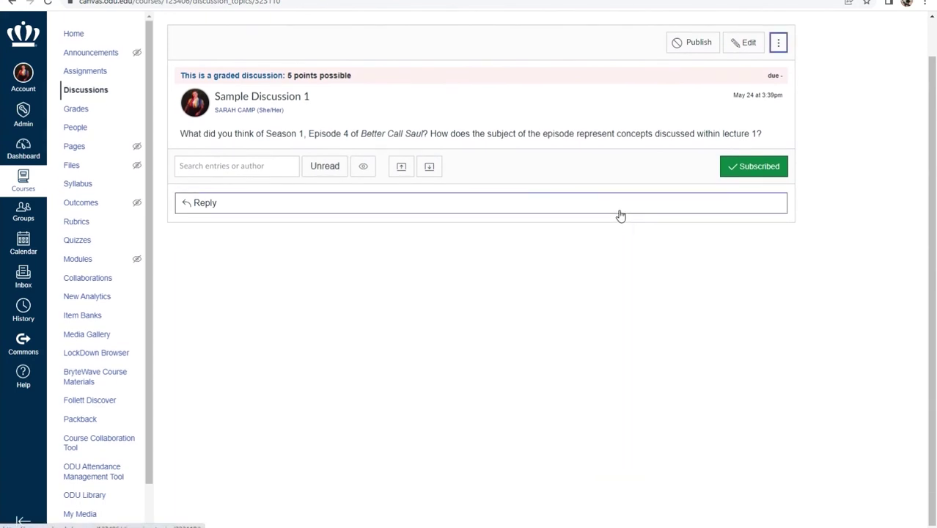
click(779, 43)
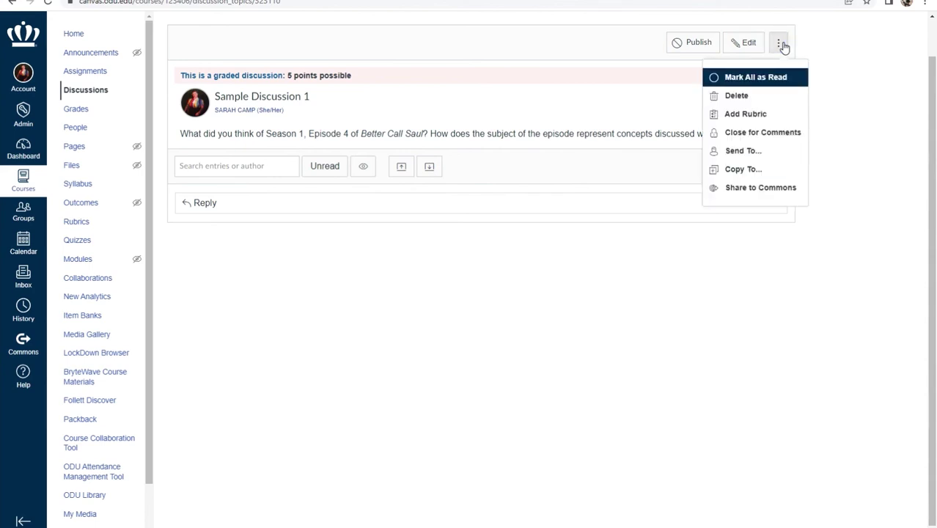
click(763, 117)
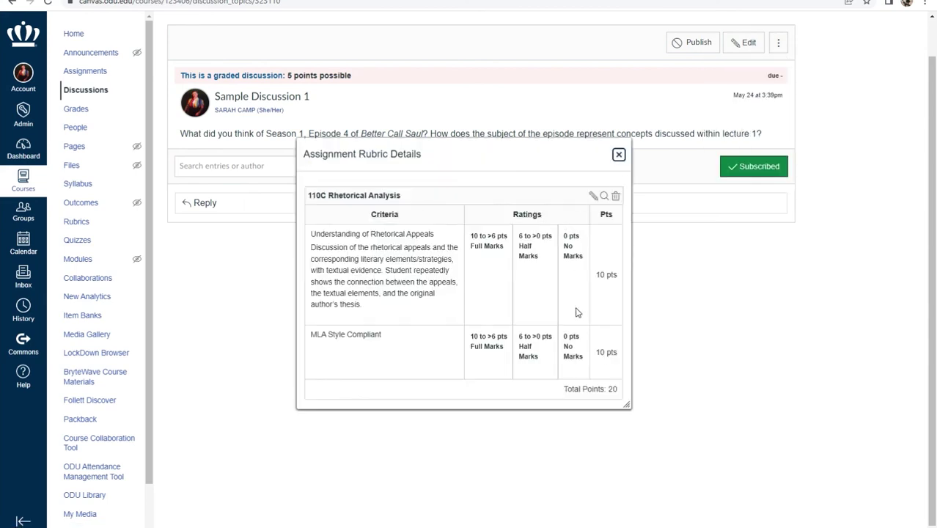
click(594, 198)
scroll(590, 213, down, 2)
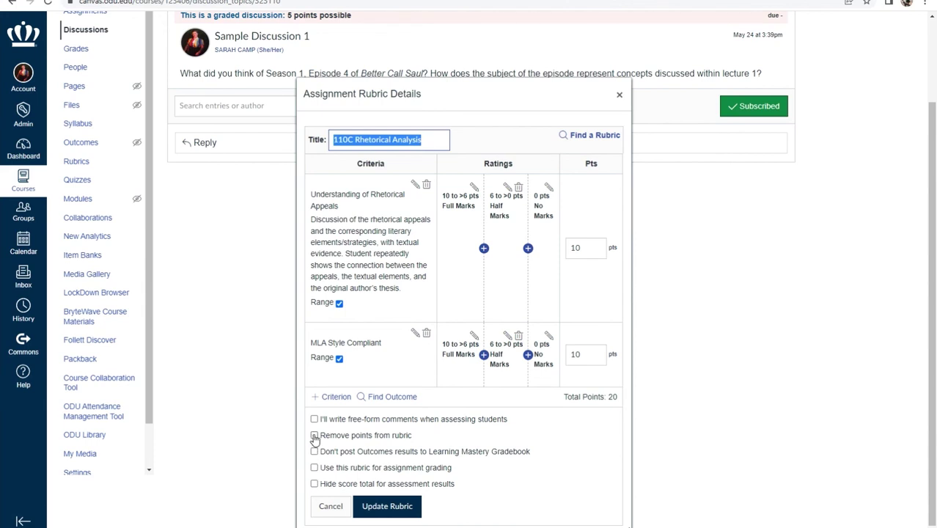
Step: Remove points from the discussion's rubric, save it, and close the rubric details
click(315, 436)
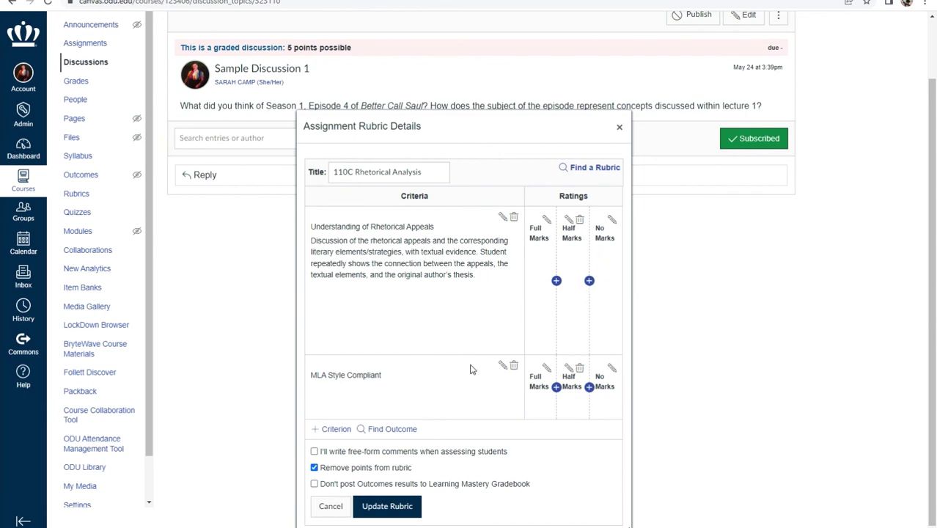
click(368, 508)
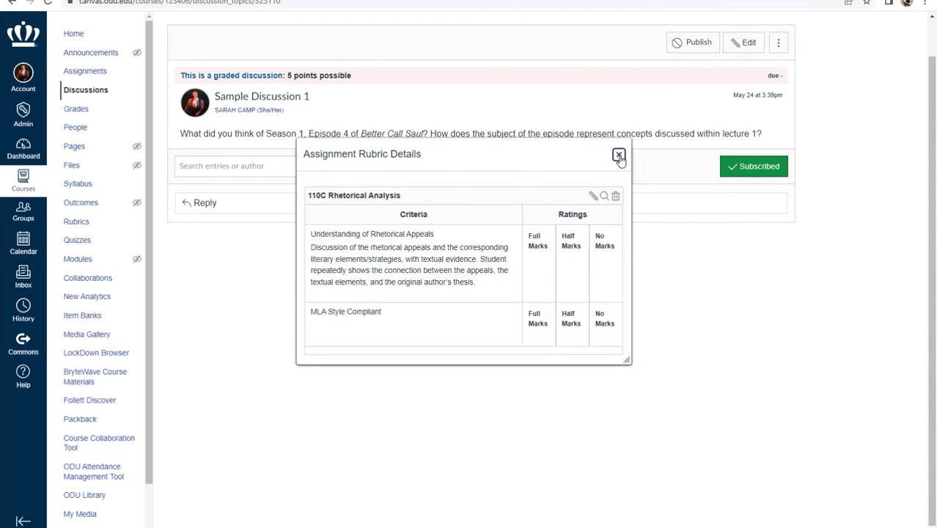
click(619, 157)
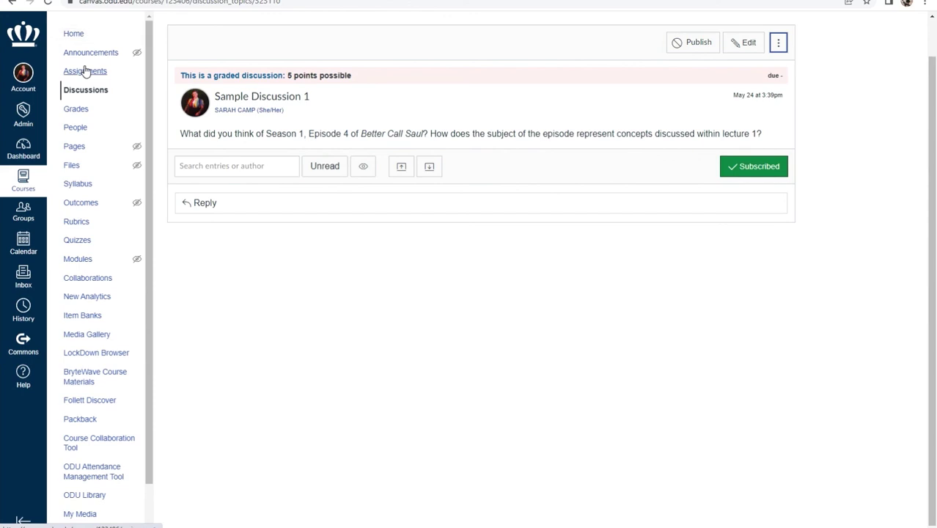
Step: Go to the course's Quizzes list showing Sample Classic Quiz 1 and Sample New Quiz 1
click(87, 244)
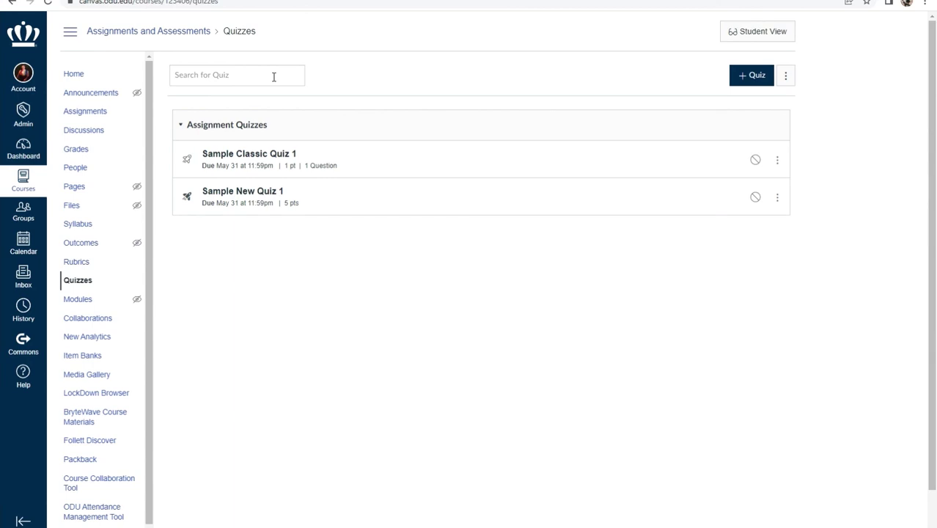
Step: Edit Sample New Quiz 1, add a new rubric, and search existing rubrics to reuse
click(228, 195)
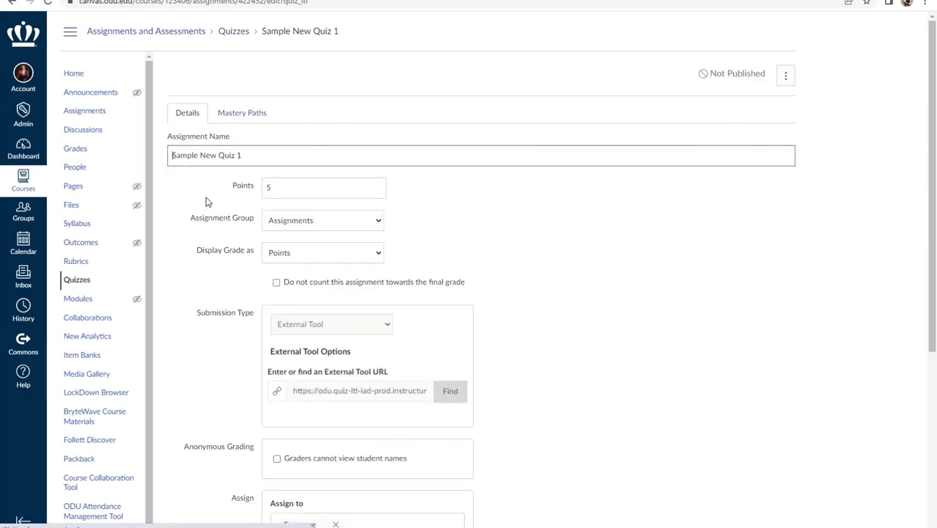
scroll(250, 247, down, 3)
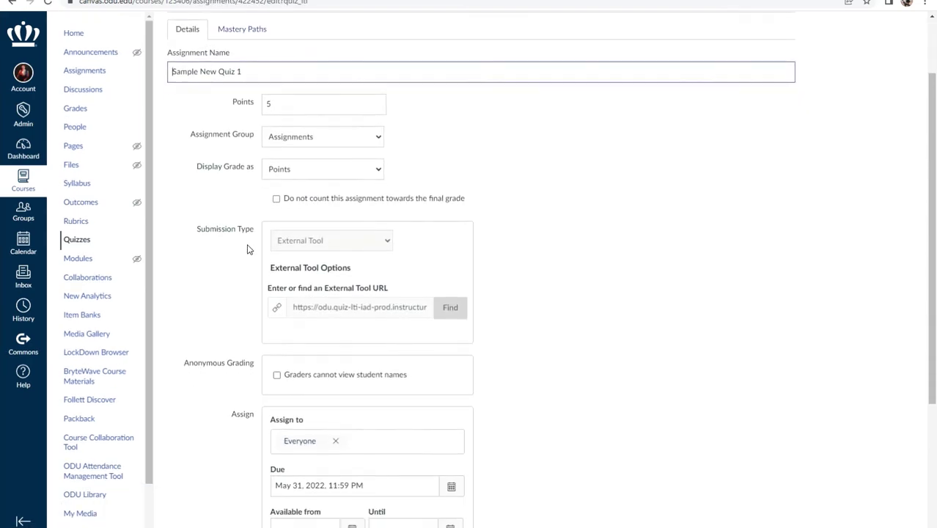
scroll(247, 249, down, 1)
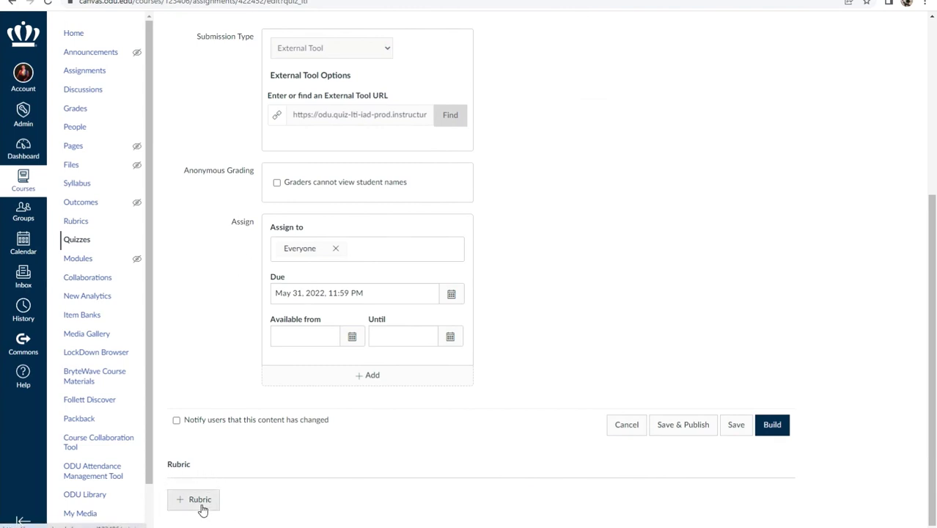
click(198, 500)
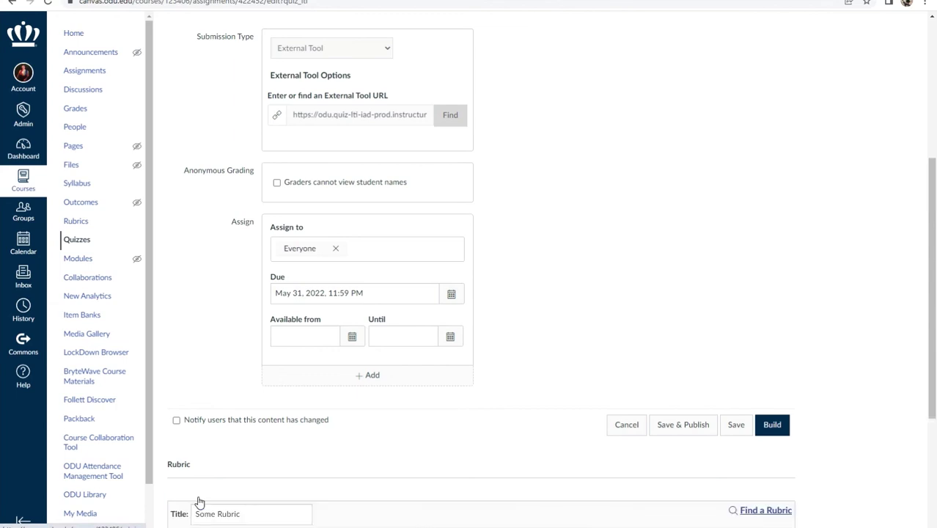
scroll(329, 440, down, 1)
scroll(328, 439, down, 2)
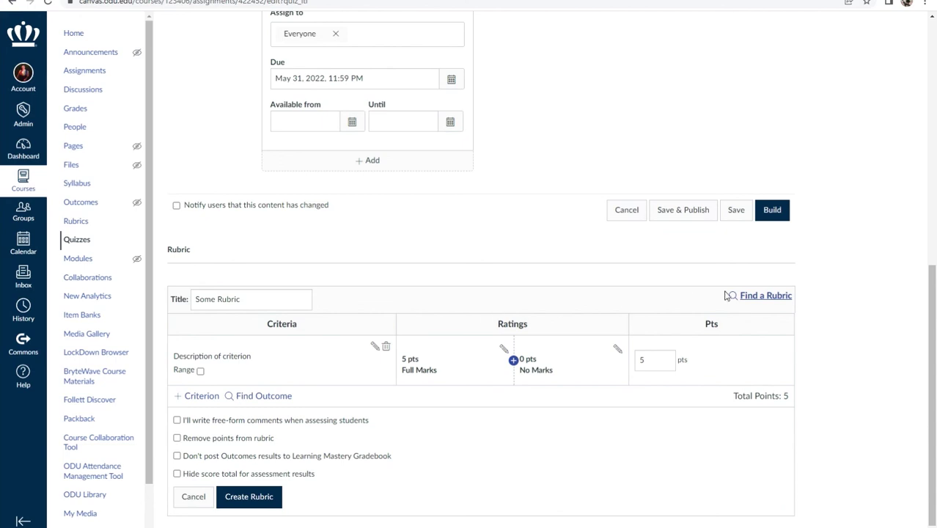
click(752, 296)
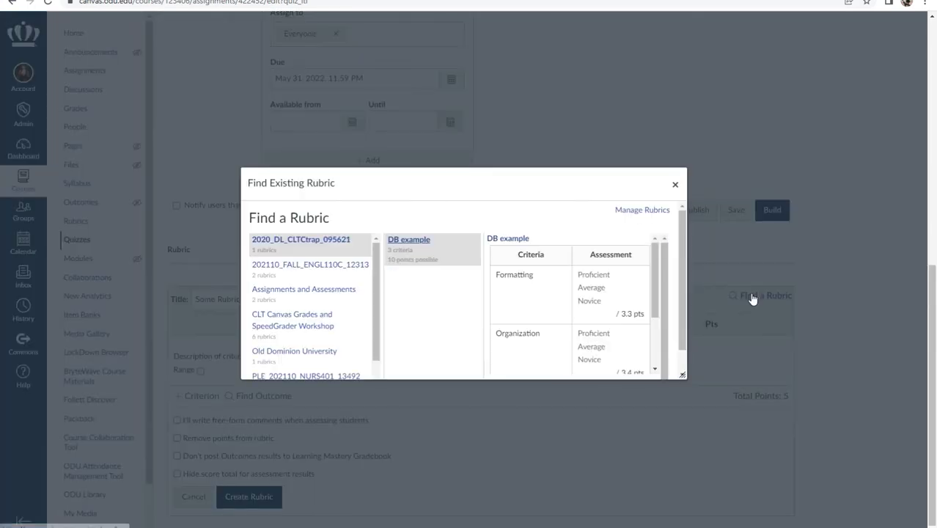
Step: Attach the 112L Poetry Analysis Rubric from Assignments and Assessments to Sample New Quiz 1
click(270, 295)
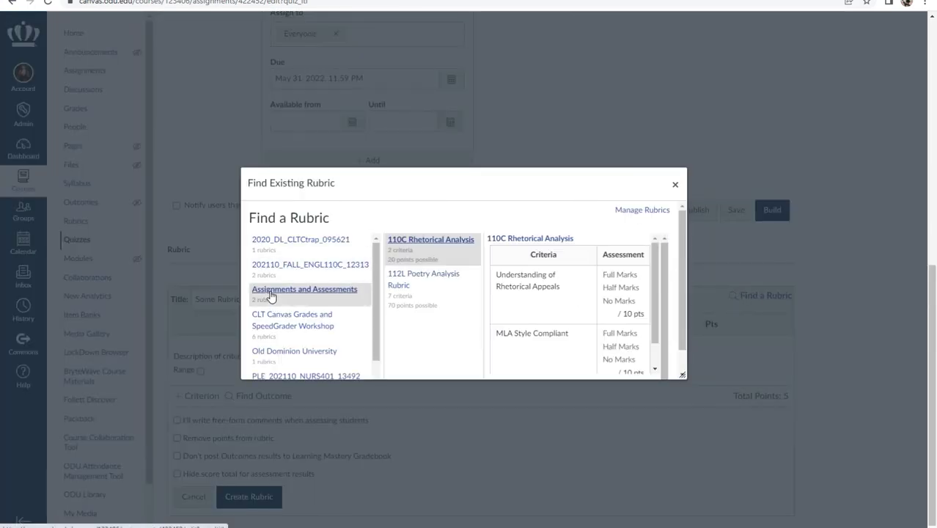
click(438, 277)
scroll(680, 245, down, 2)
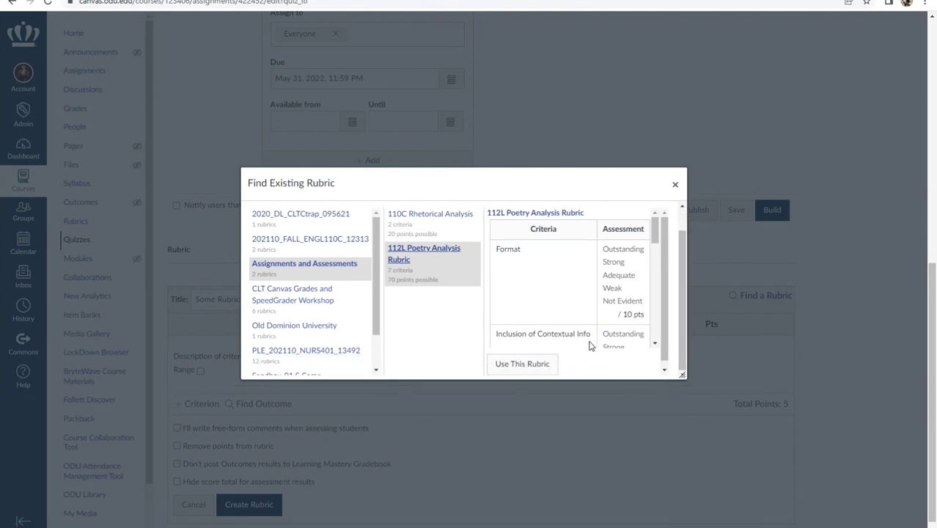
click(550, 366)
scroll(551, 369, down, 3)
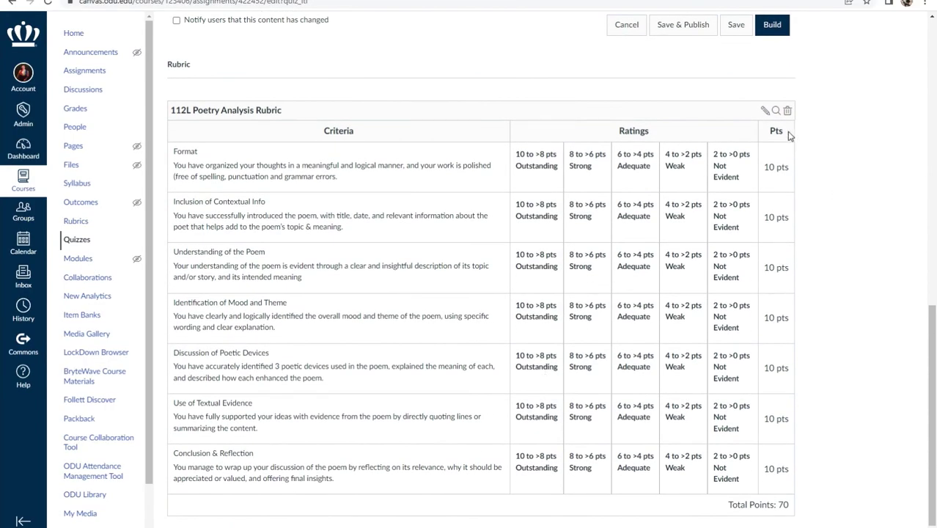
Step: Edit the shared 112L rubric and save it with seven criteria at 10 pts each
click(765, 111)
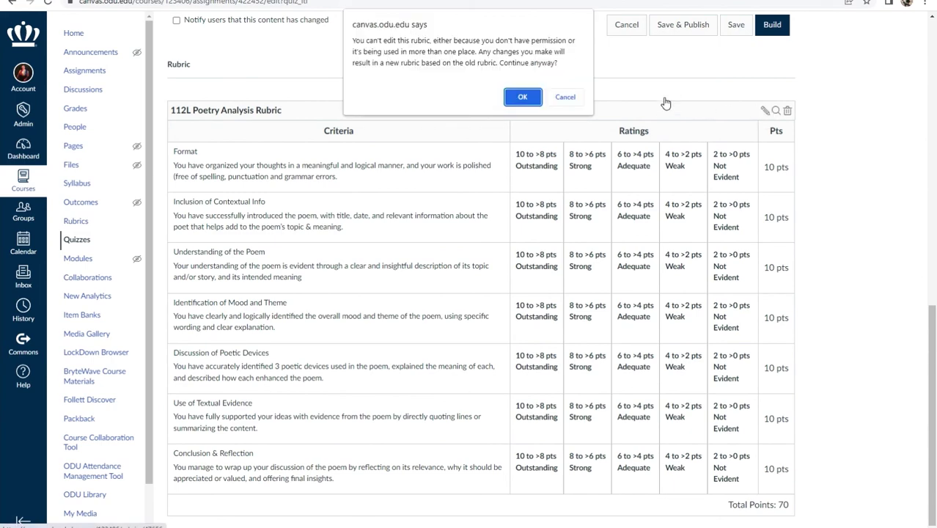
click(534, 98)
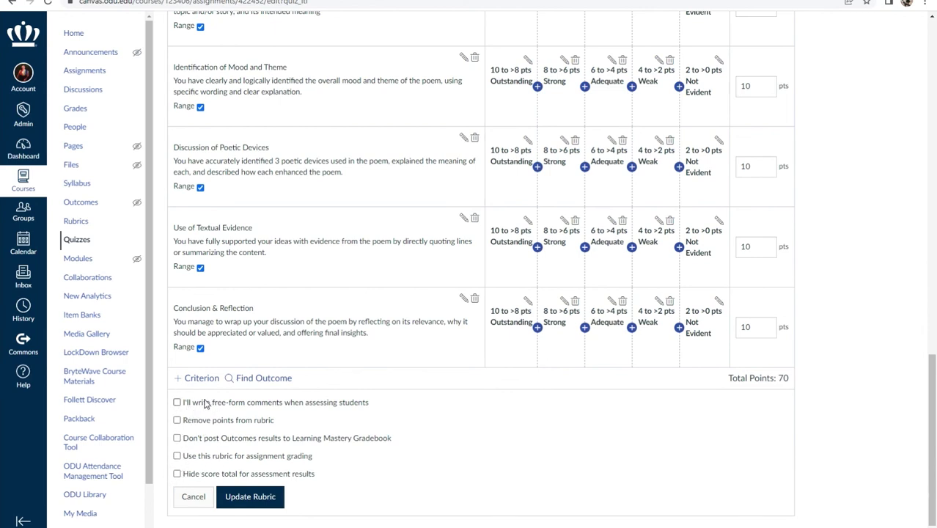
click(242, 496)
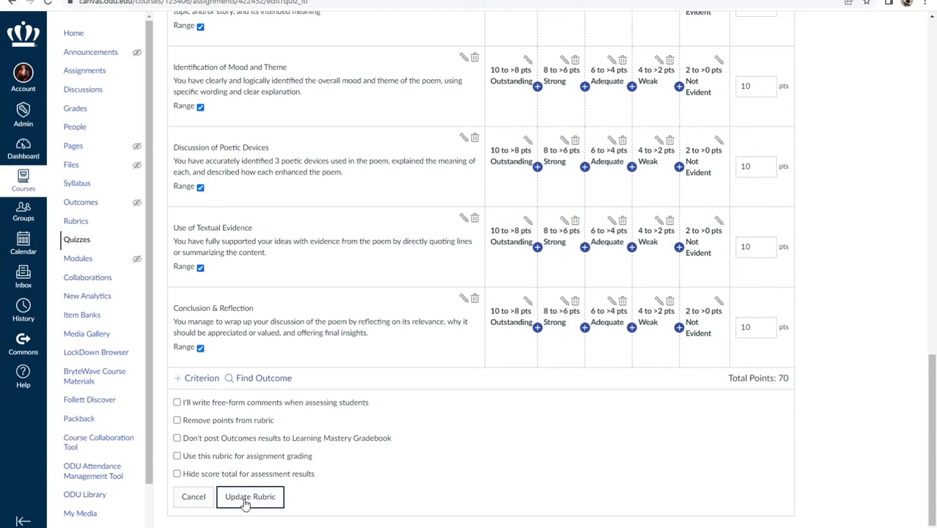
scroll(255, 442, down, 1)
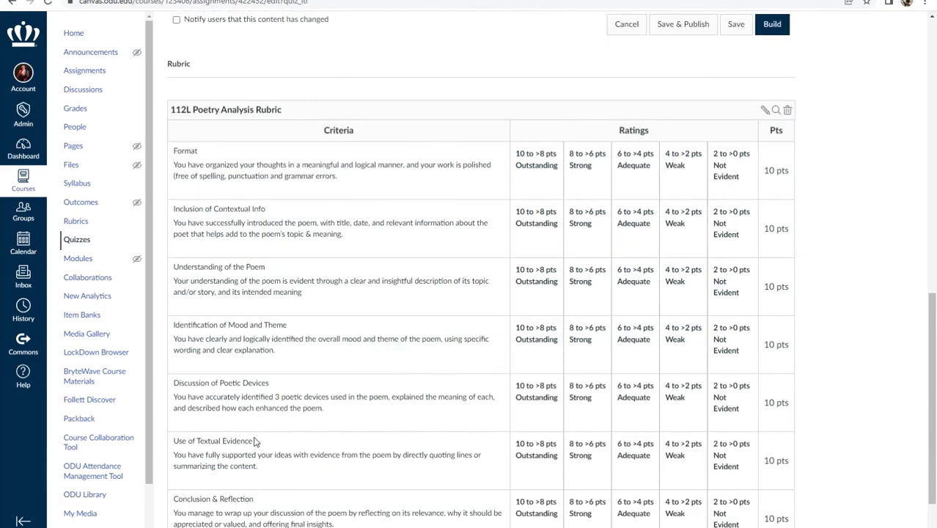
scroll(254, 441, up, 4)
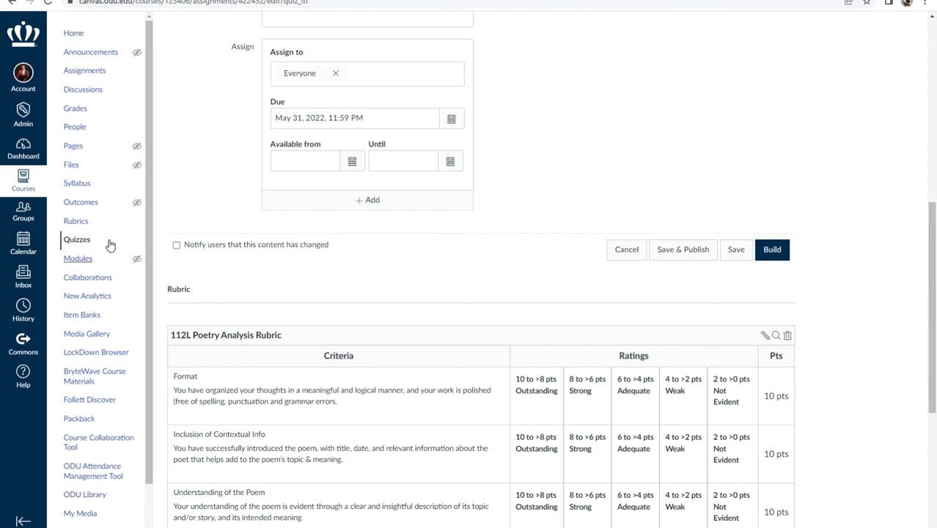
Step: Open Sample Classic Quiz 1 from Quizzes and show its empty rubric details
click(84, 242)
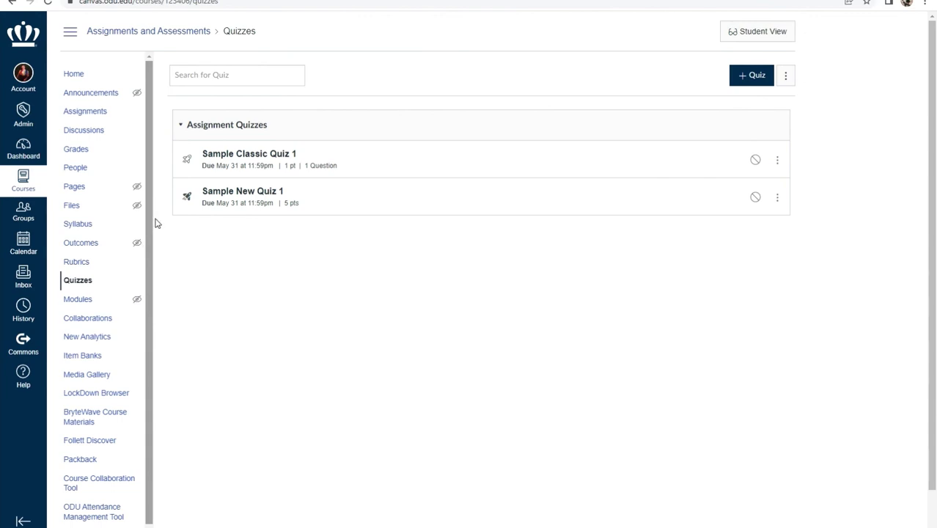
click(222, 155)
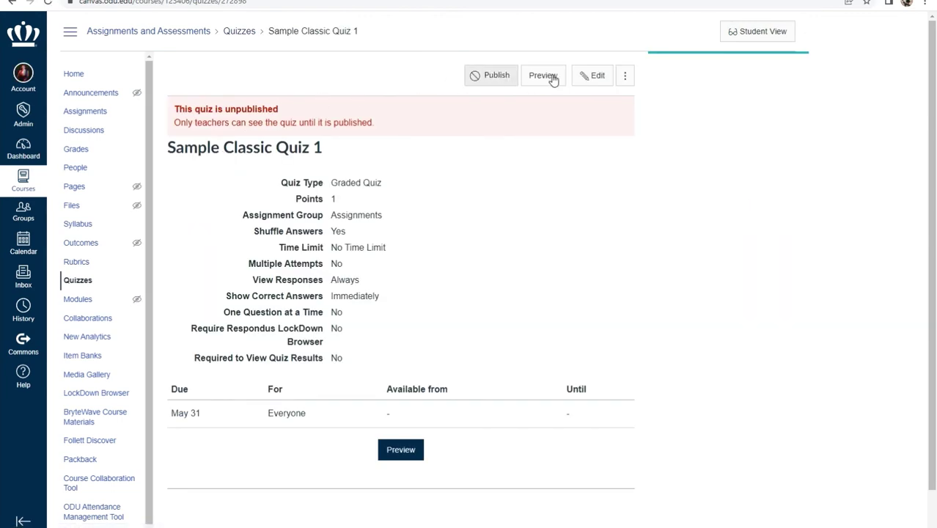
click(627, 77)
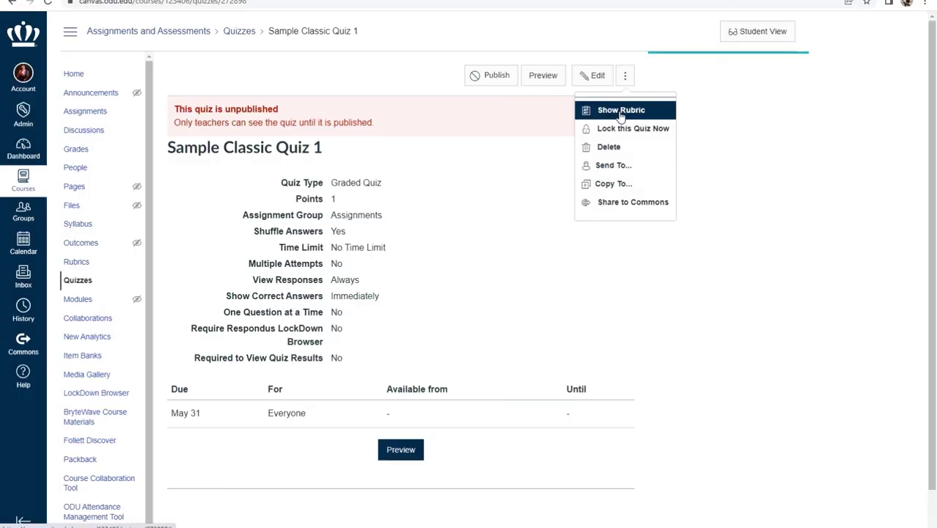
click(620, 112)
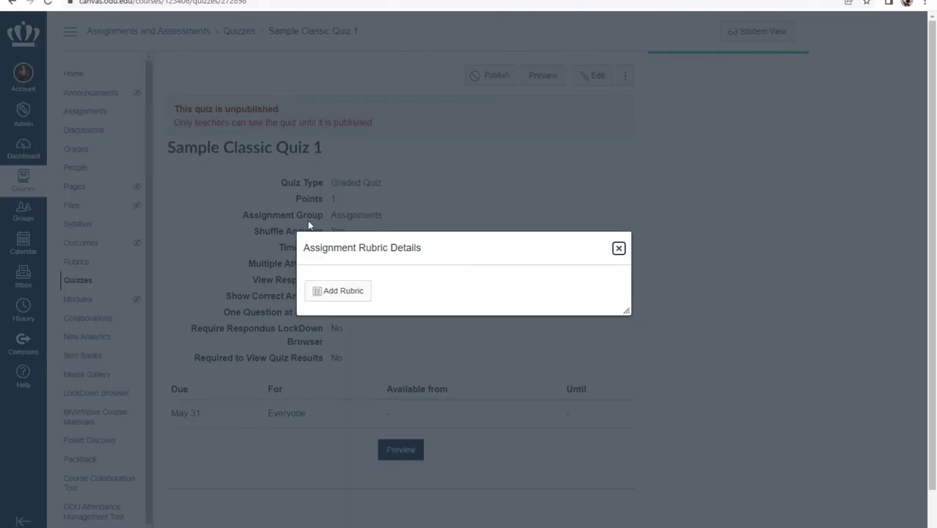
Step: Attach the 20-point 110C Rhetorical Analysis rubric from Assignments and Assessments to Sample Classic Quiz 1
click(330, 292)
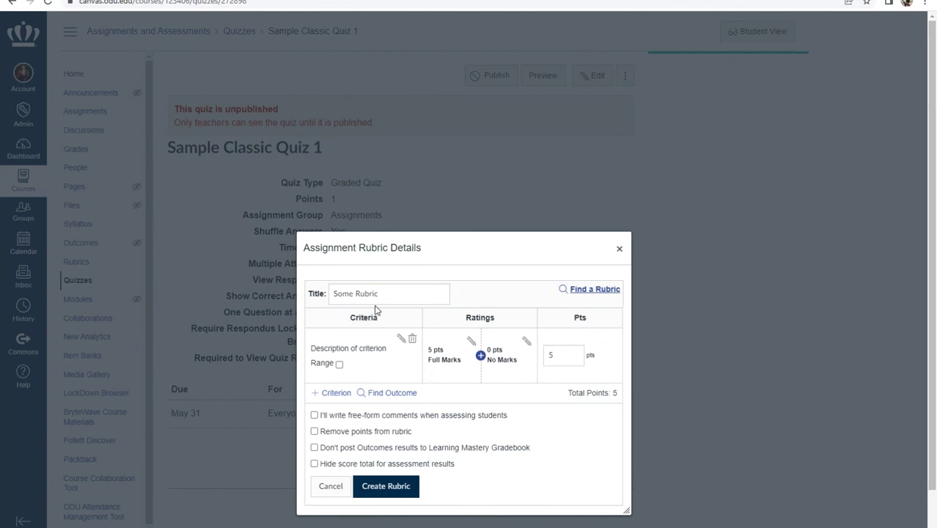
click(588, 290)
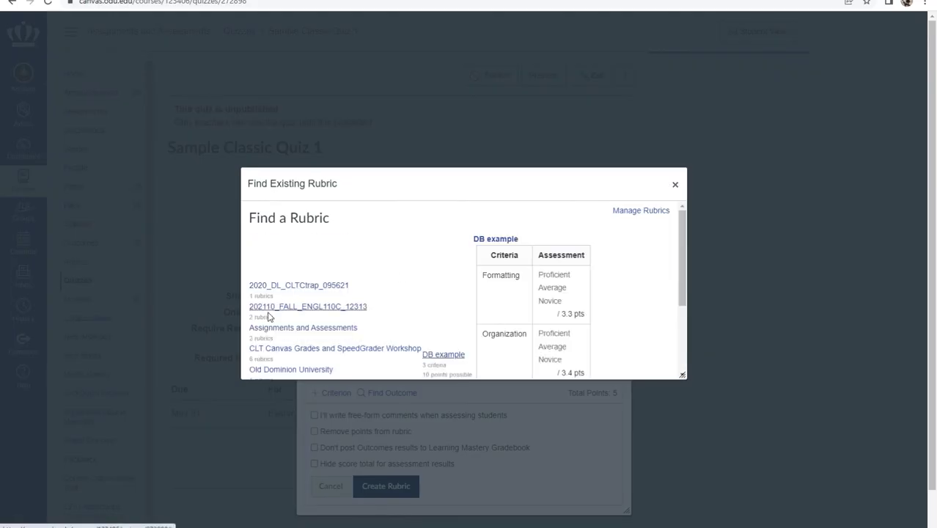
click(269, 328)
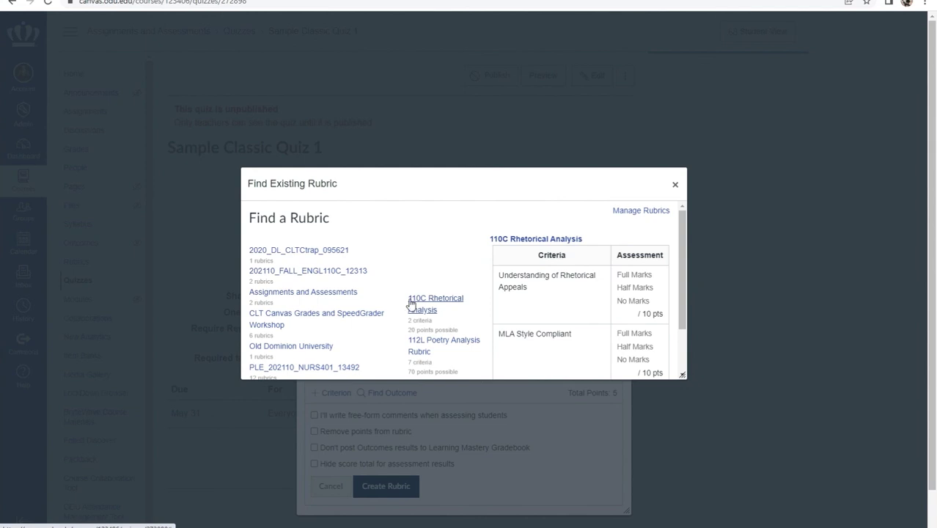
scroll(513, 323, down, 2)
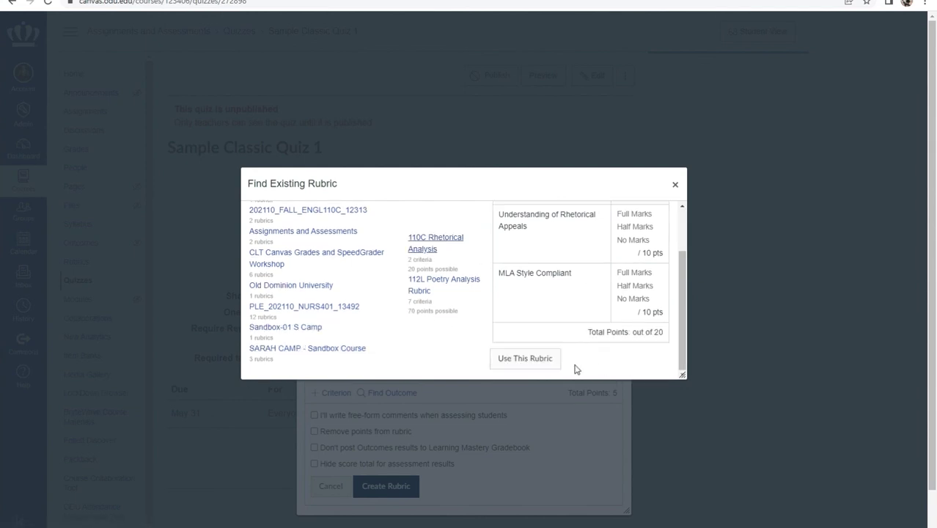
click(549, 360)
click(620, 210)
click(625, 35)
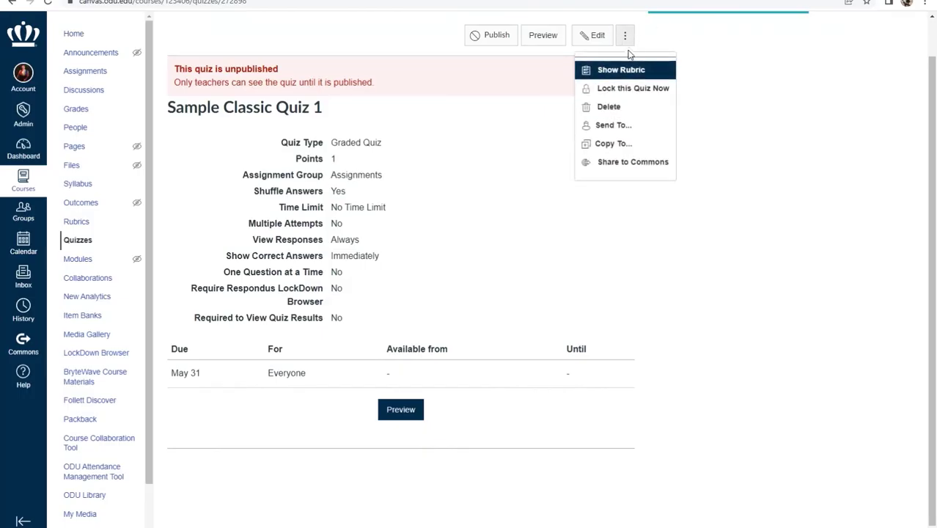